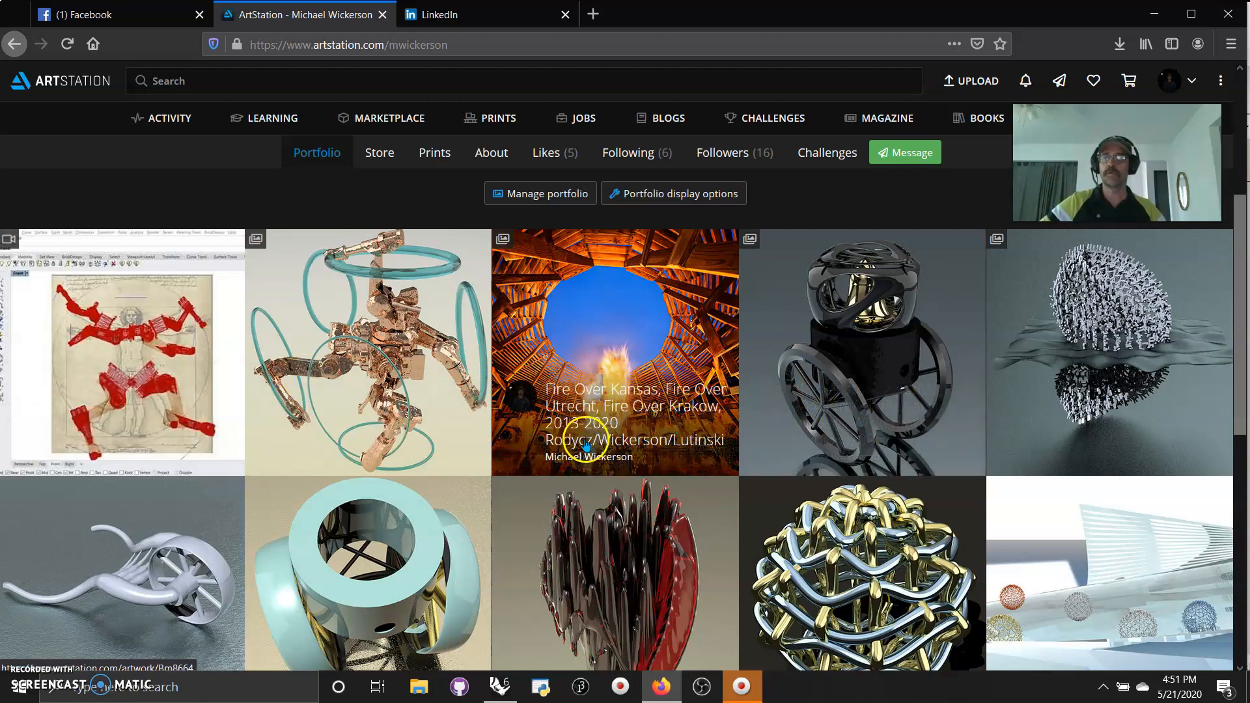
Look through the artwork thumbnails on the ArtStation portfolio page
{"action": "scroll", "coordinate": [584, 445], "scroll_direction": "down", "scroll_amount": 4}
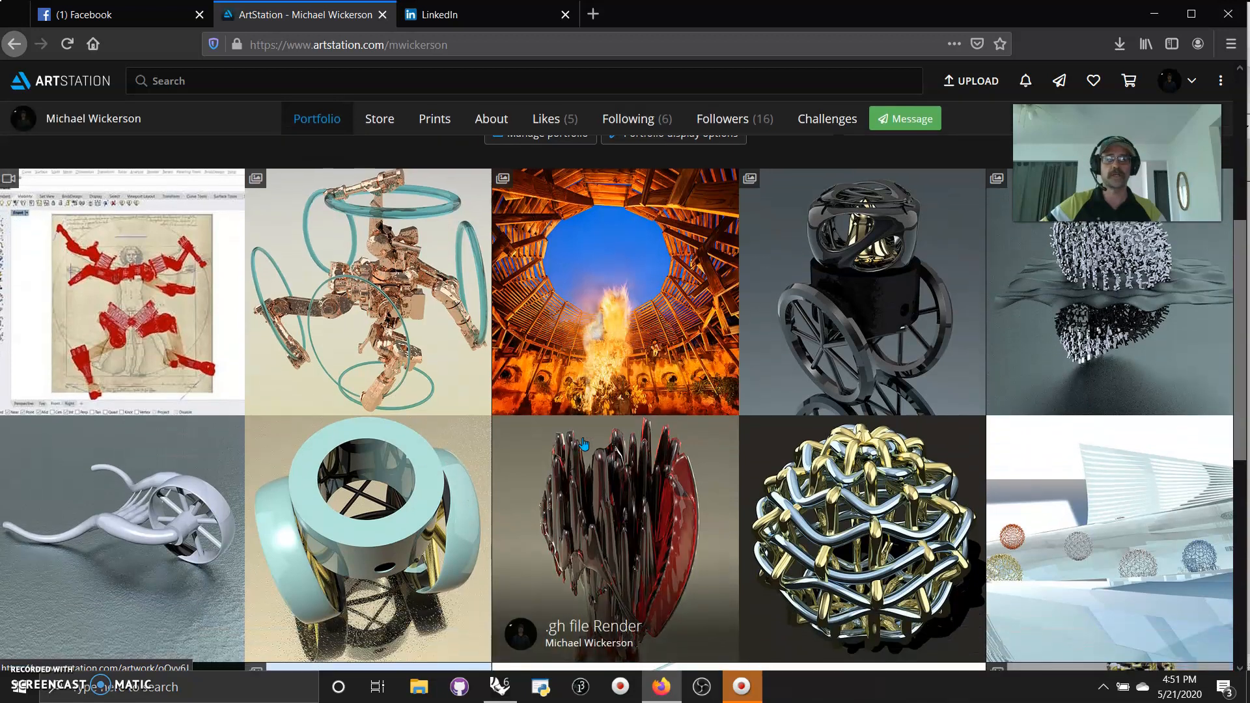
{"action": "scroll", "coordinate": [584, 445], "scroll_direction": "down", "scroll_amount": 4}
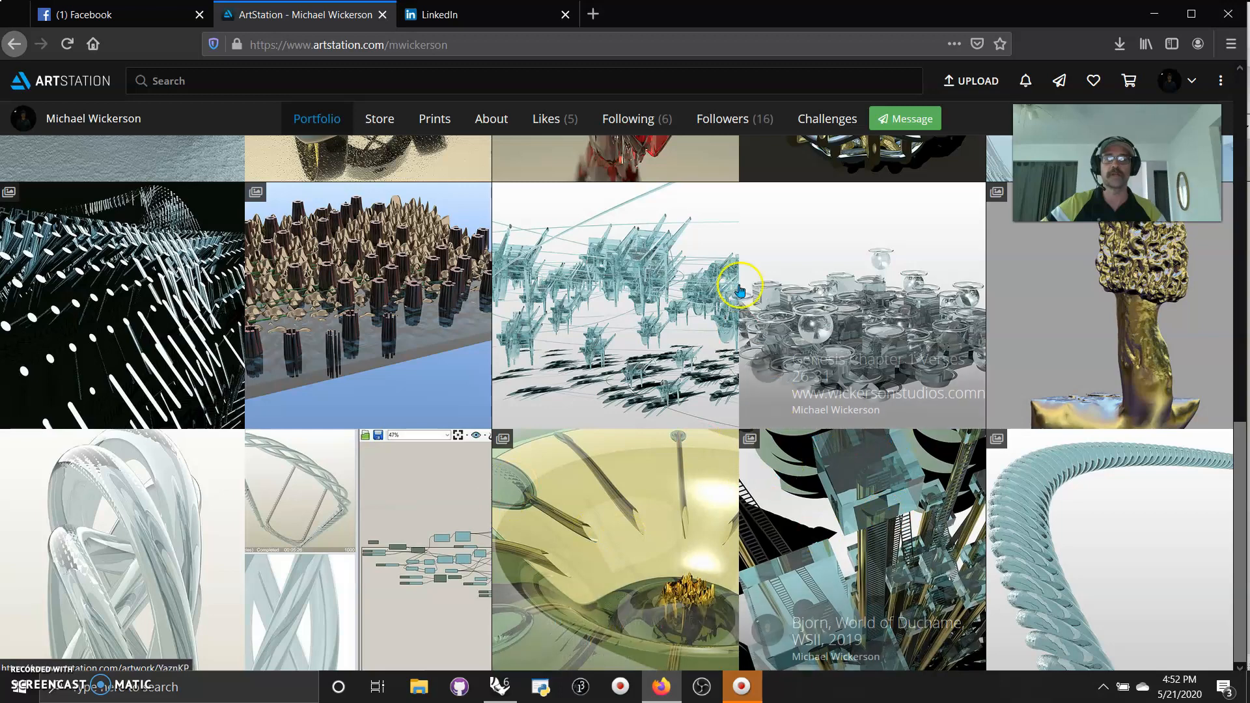
{"action": "scroll", "coordinate": [878, 550], "scroll_direction": "up", "scroll_amount": 6}
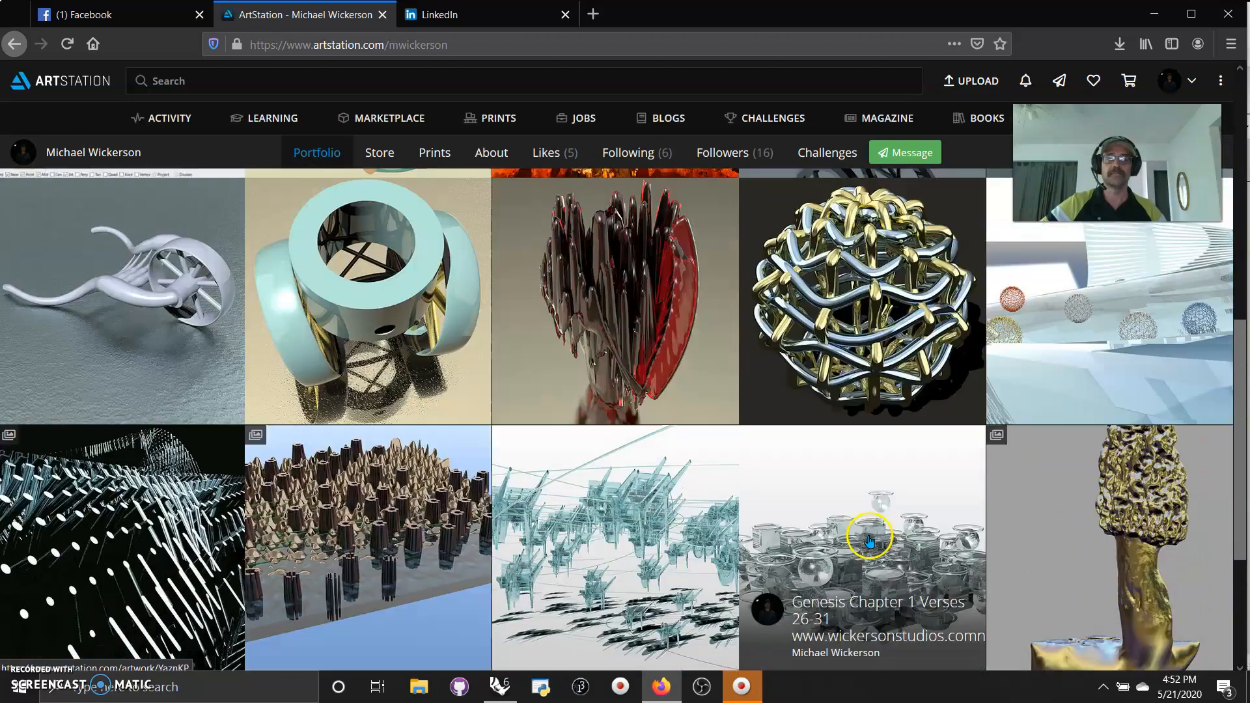
{"action": "scroll", "coordinate": [828, 552], "scroll_direction": "up", "scroll_amount": 2}
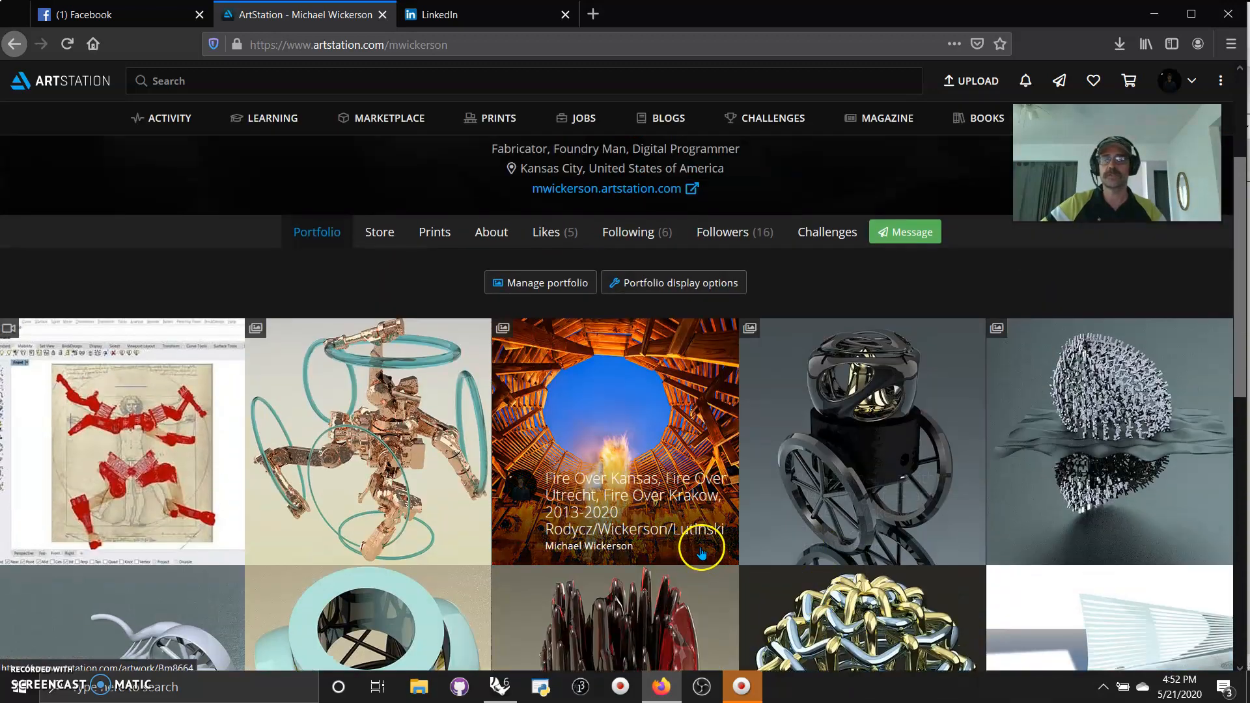
{"action": "scroll", "coordinate": [699, 547], "scroll_direction": "down", "scroll_amount": 3}
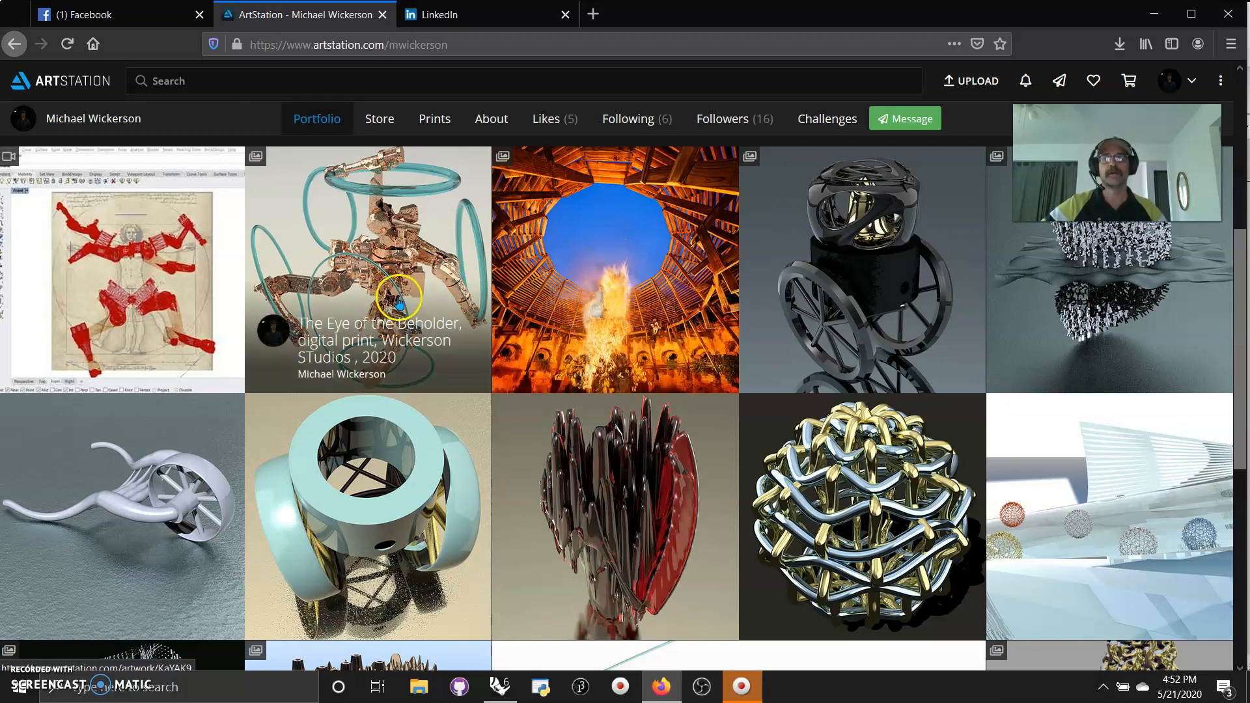
{"action": "scroll", "coordinate": [462, 353], "scroll_direction": "up", "scroll_amount": 1}
{"action": "scroll", "coordinate": [461, 353], "scroll_direction": "up", "scroll_amount": 1}
{"action": "scroll", "coordinate": [468, 353], "scroll_direction": "down", "scroll_amount": 2}
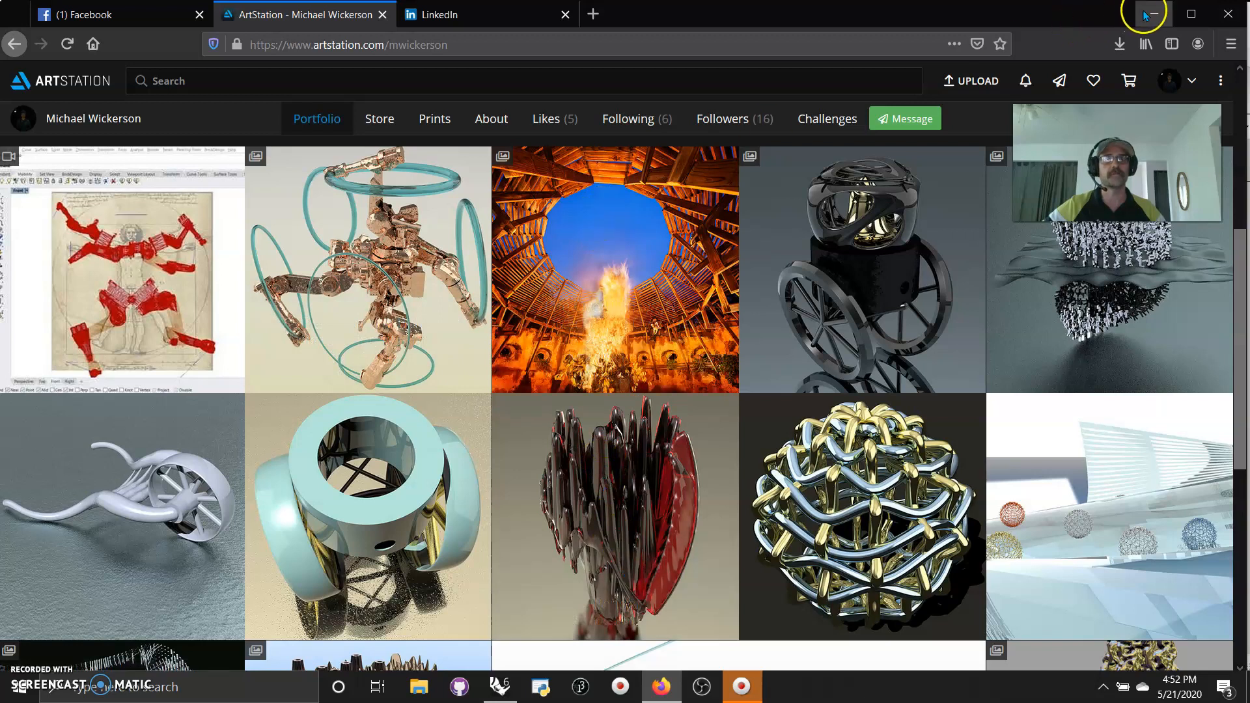
Switch to Rhino with Grasshopper and examine the Maths components on the canvas, from the Domain group to the Script group
{"action": "key", "text": "alt+Tab"}
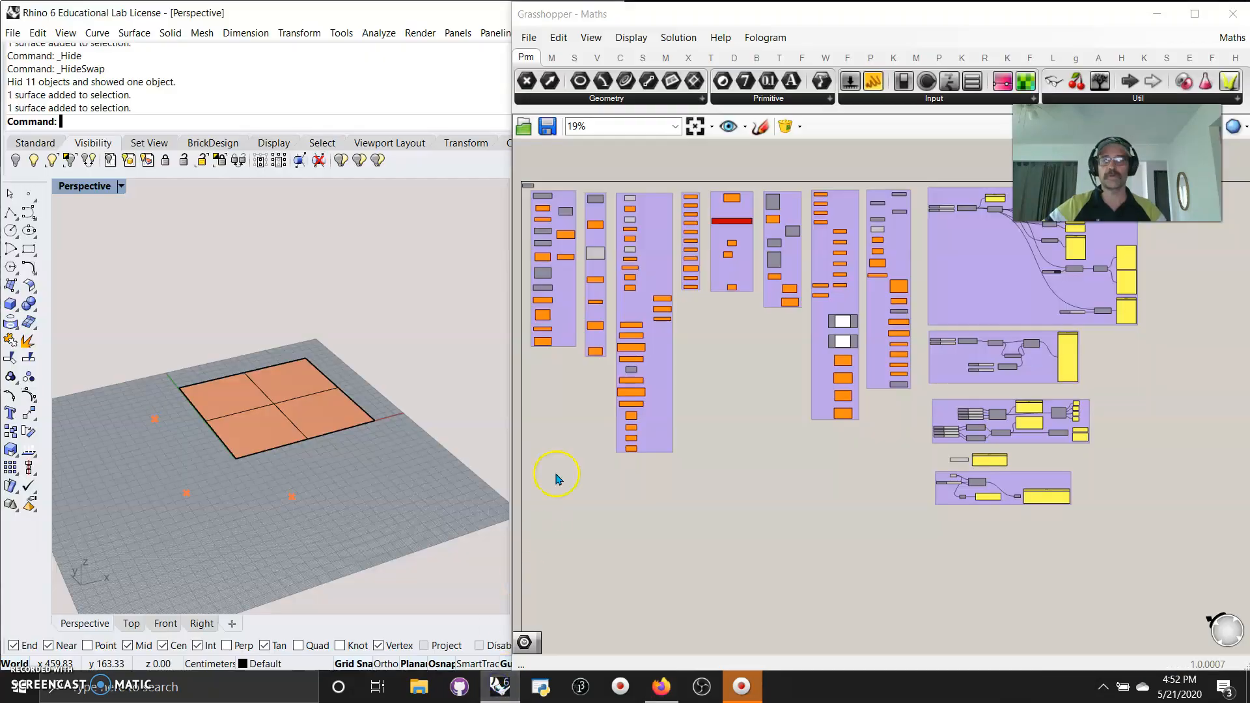
{"action": "right_click_drag", "start_coordinate": [363, 466], "coordinate": [332, 505]}
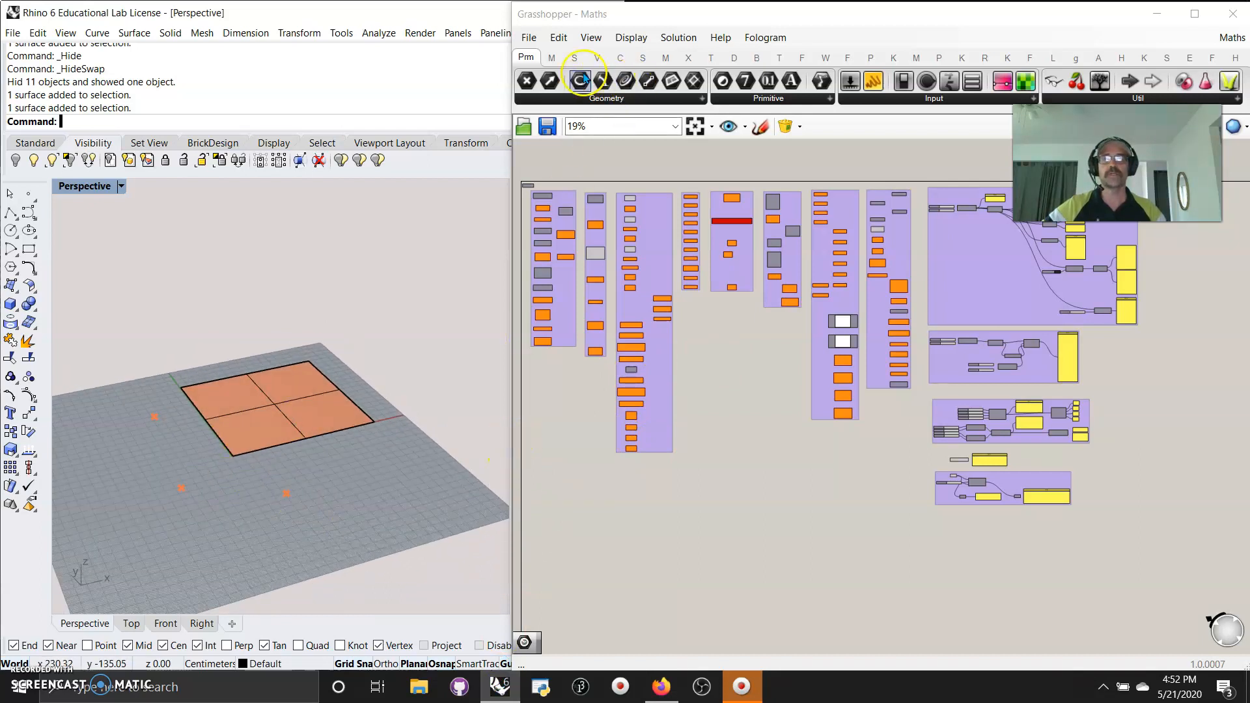
{"action": "left_click", "coordinate": [552, 58]}
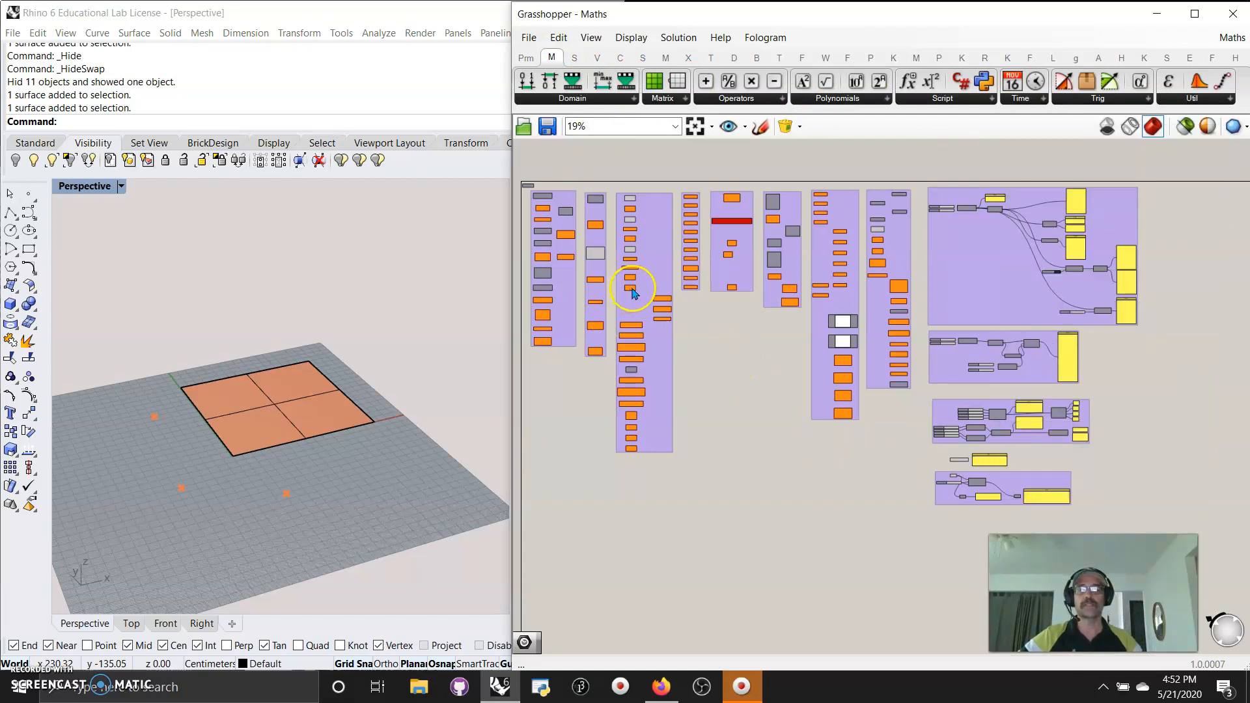
{"action": "scroll", "coordinate": [544, 257], "scroll_direction": "up", "scroll_amount": 9}
{"action": "right_click_drag", "start_coordinate": [637, 365], "coordinate": [748, 257]}
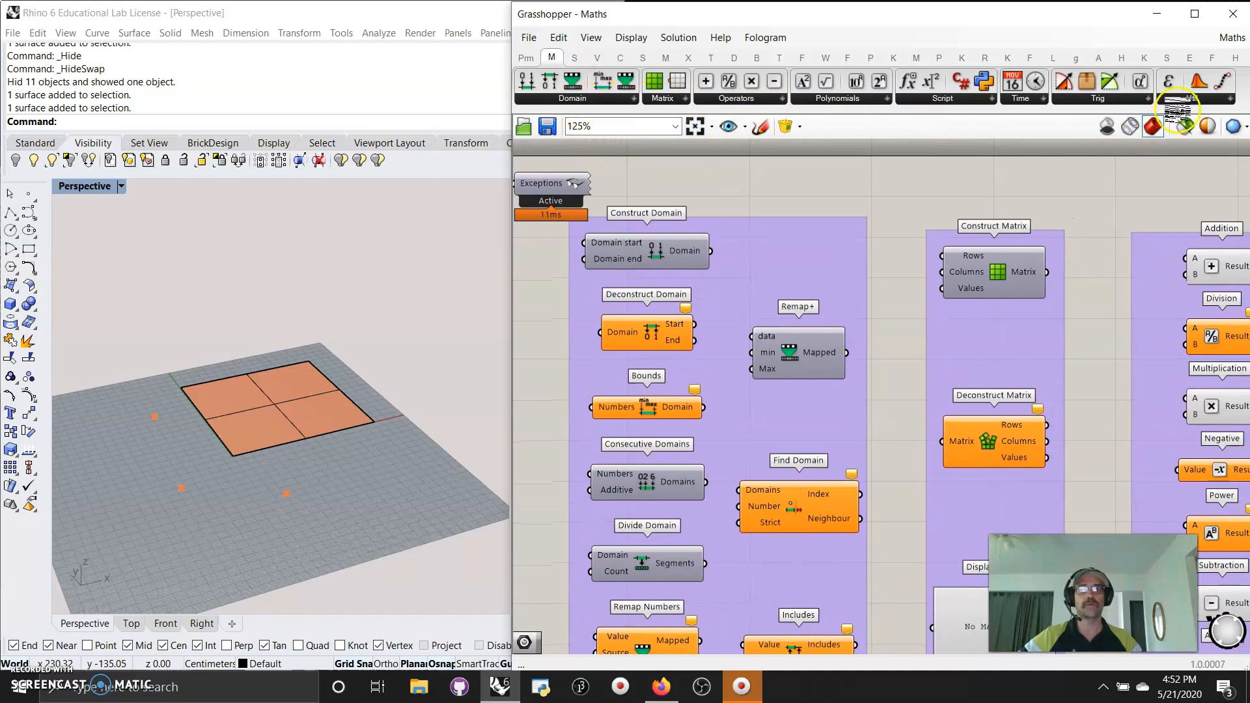
{"action": "right_click_drag", "start_coordinate": [898, 419], "coordinate": [570, 305]}
{"action": "right_click_drag", "start_coordinate": [570, 242], "coordinate": [564, 315]}
{"action": "right_click_drag", "start_coordinate": [759, 368], "coordinate": [620, 319]}
{"action": "mouse_move", "coordinate": [1007, 389]}
{"action": "right_mouse_down"}
{"action": "mouse_move", "coordinate": [865, 377]}
{"action": "mouse_move", "coordinate": [620, 448]}
{"action": "right_mouse_up"}
{"action": "right_click_drag", "start_coordinate": [864, 405], "coordinate": [685, 357]}
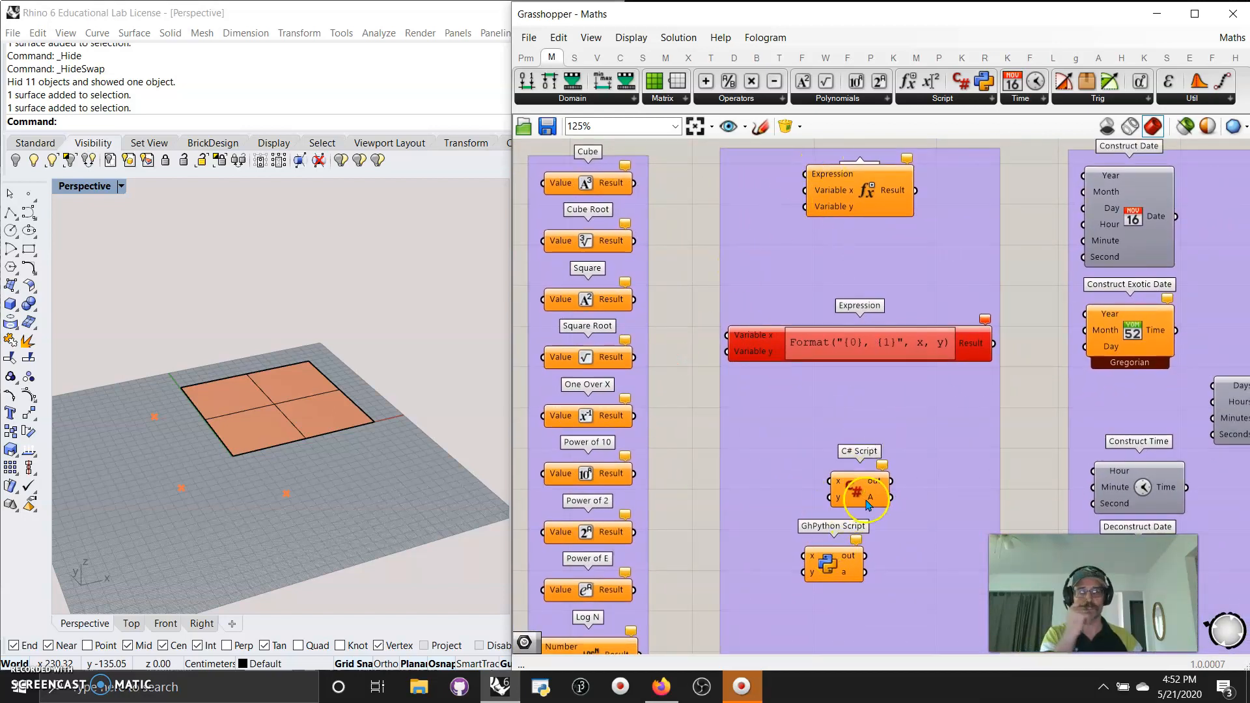
Move the VB Script component up beneath the GhPython Script component and shift the GhPython Script component slightly sideways
{"action": "right_click_drag", "start_coordinate": [881, 520], "coordinate": [807, 348]}
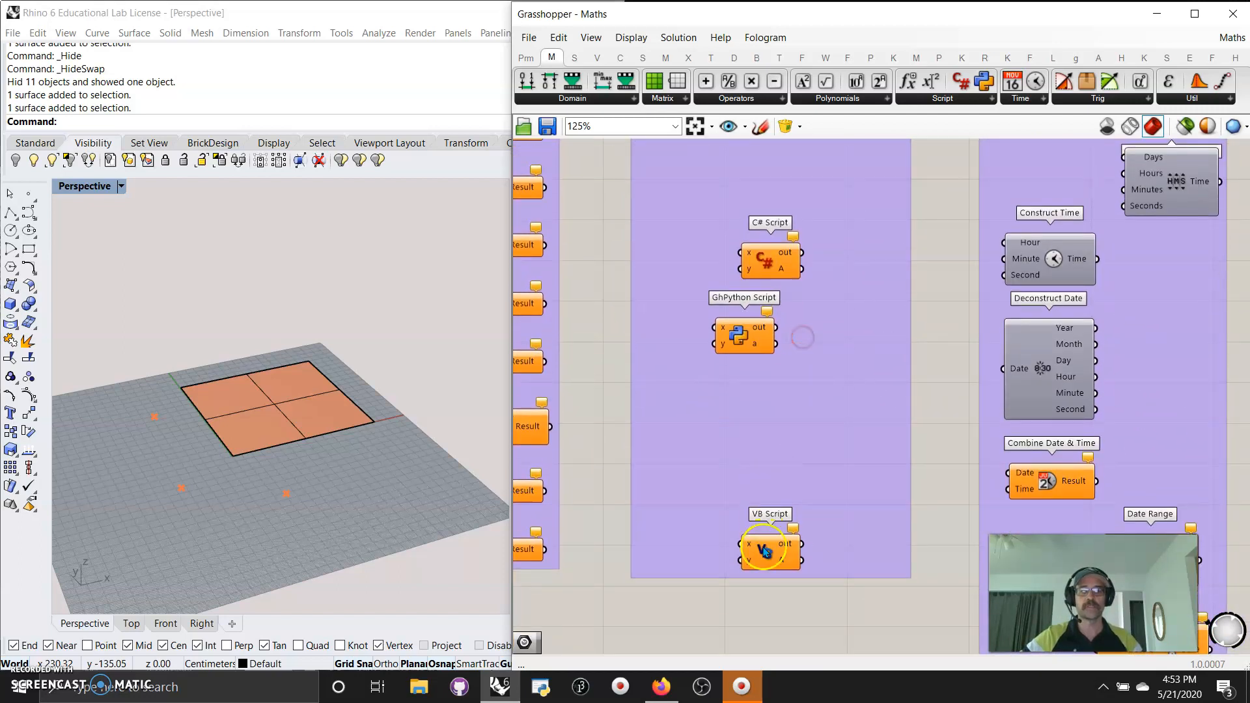
{"action": "left_click_drag", "start_coordinate": [770, 555], "coordinate": [770, 412]}
{"action": "left_click_drag", "start_coordinate": [740, 337], "coordinate": [715, 337]}
Widen the Grasshopper window across the whole screen and show the wired Construct Domain example up close
{"action": "right_click_drag", "start_coordinate": [881, 315], "coordinate": [749, 586]}
{"action": "right_click_drag", "start_coordinate": [798, 445], "coordinate": [431, 382]}
{"action": "right_click_drag", "start_coordinate": [1072, 332], "coordinate": [821, 328]}
{"action": "scroll", "coordinate": [936, 334], "scroll_direction": "down", "scroll_amount": 3}
{"action": "scroll", "coordinate": [865, 391], "scroll_direction": "down", "scroll_amount": 2}
{"action": "left_click_drag", "start_coordinate": [507, 416], "coordinate": [4, 416]}
{"action": "right_click_drag", "start_coordinate": [109, 426], "coordinate": [374, 619]}
{"action": "scroll", "coordinate": [469, 451], "scroll_direction": "up", "scroll_amount": 5}
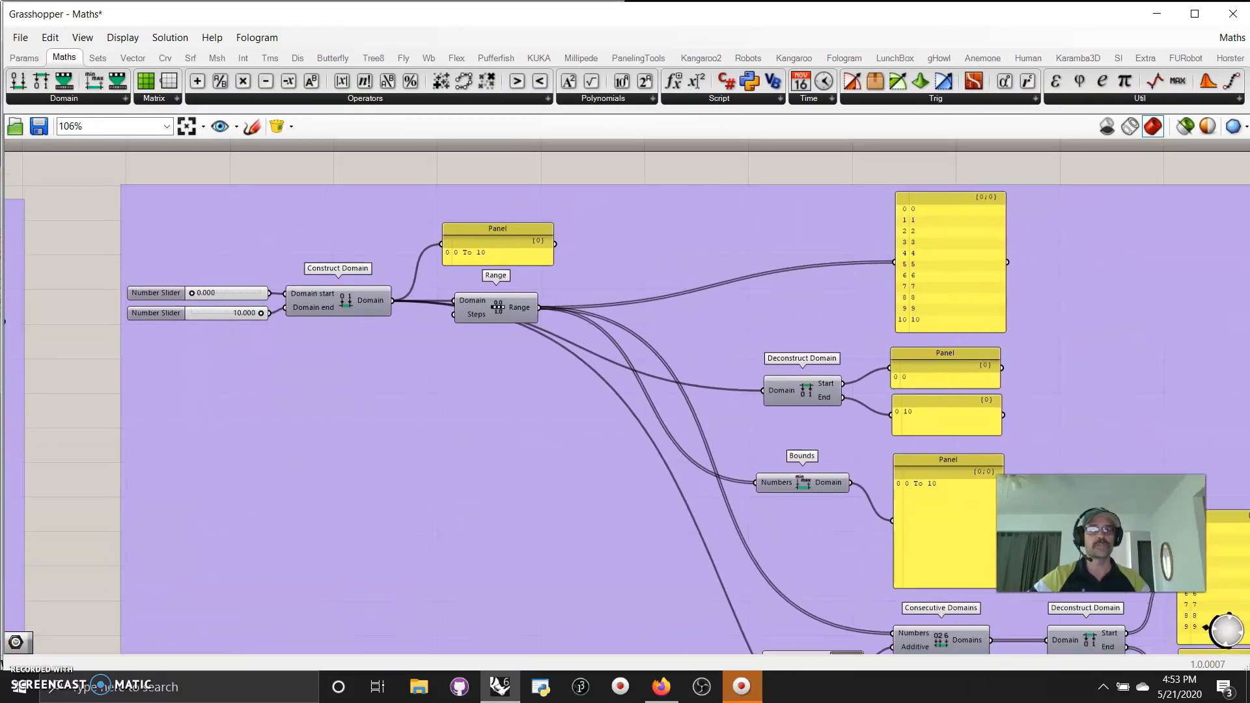
Select the Construct Domain component and look up the Range component among the Sets sequence components
{"action": "right_click_drag", "start_coordinate": [586, 460], "coordinate": [567, 499]}
{"action": "left_click", "coordinate": [307, 347]}
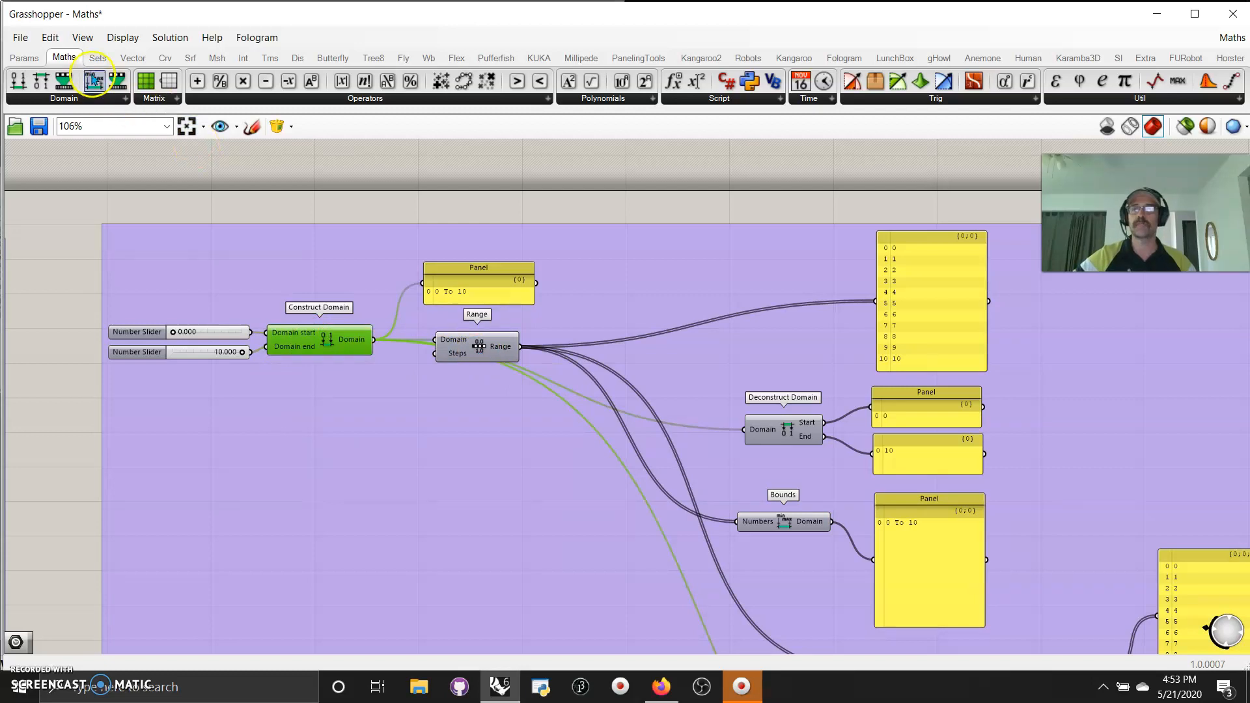
{"action": "left_click", "coordinate": [98, 57]}
{"action": "left_click", "coordinate": [408, 101]}
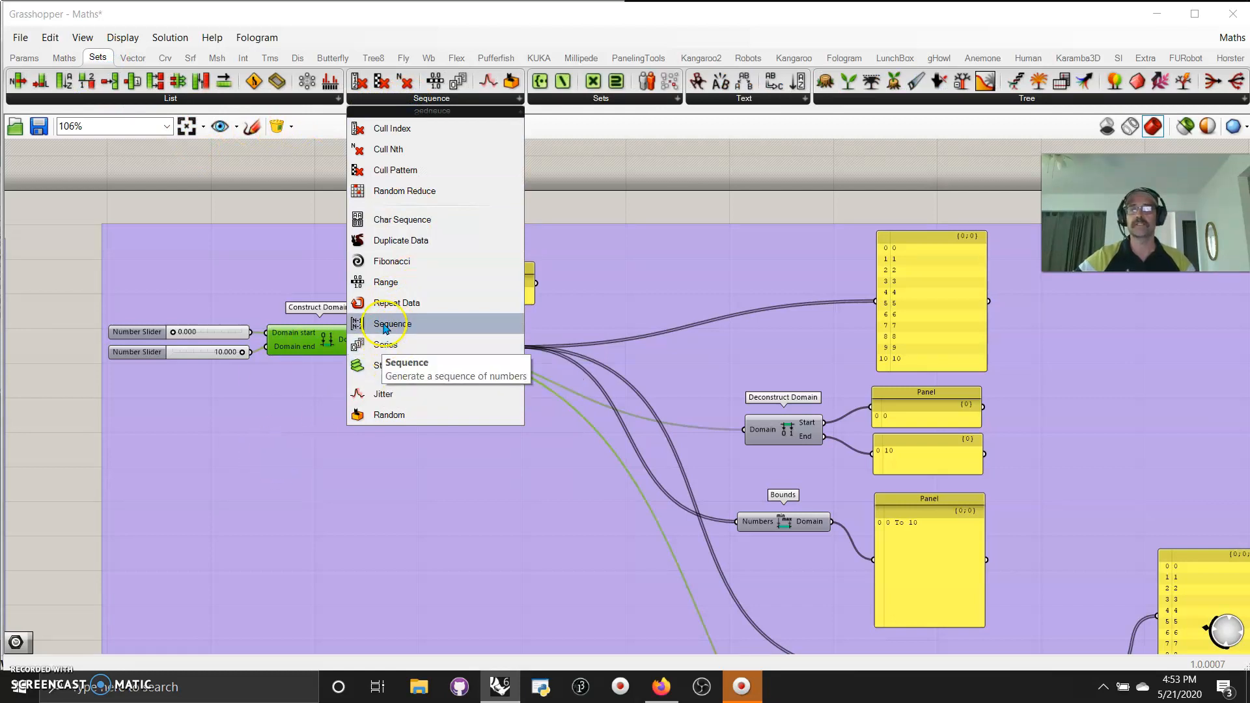
{"action": "left_click", "coordinate": [264, 425]}
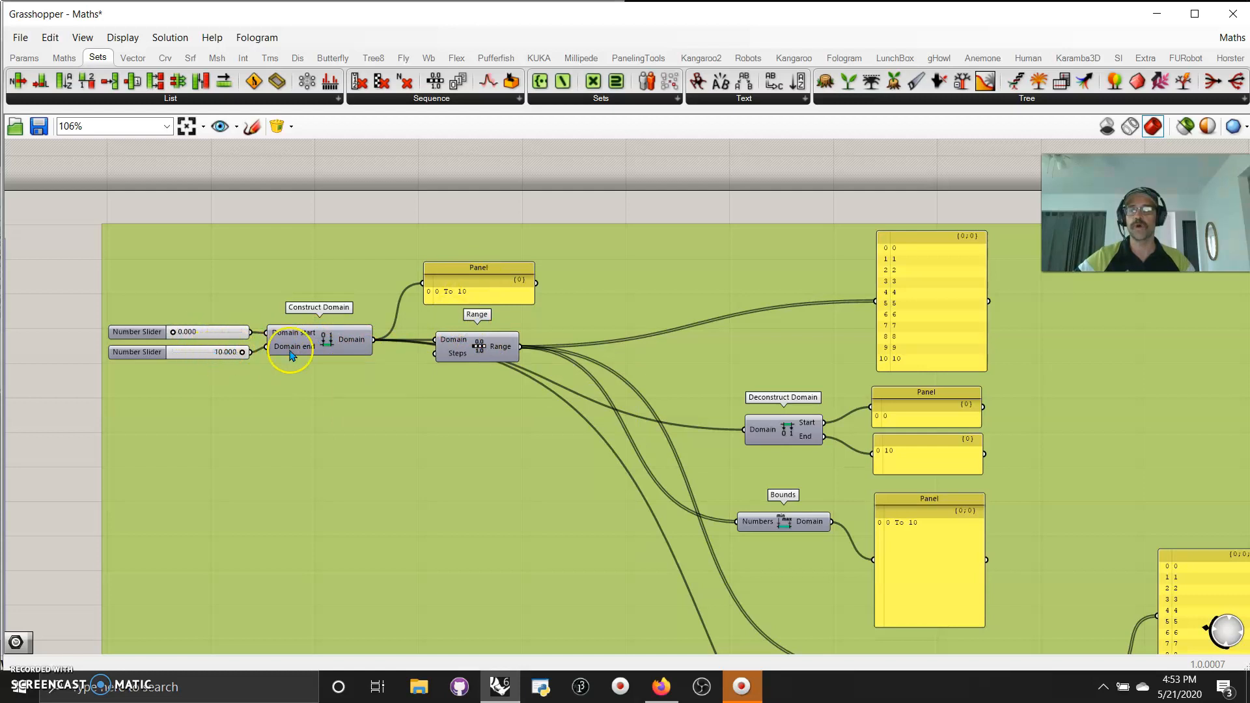
Check the domain-end slider of the Construct Domain component at its upper limit
{"action": "mouse_move", "coordinate": [242, 352]}
{"action": "left_mouse_down"}
{"action": "mouse_move", "coordinate": [199, 368]}
{"action": "mouse_move", "coordinate": [257, 367]}
{"action": "left_mouse_up"}
{"action": "left_click", "coordinate": [241, 354]}
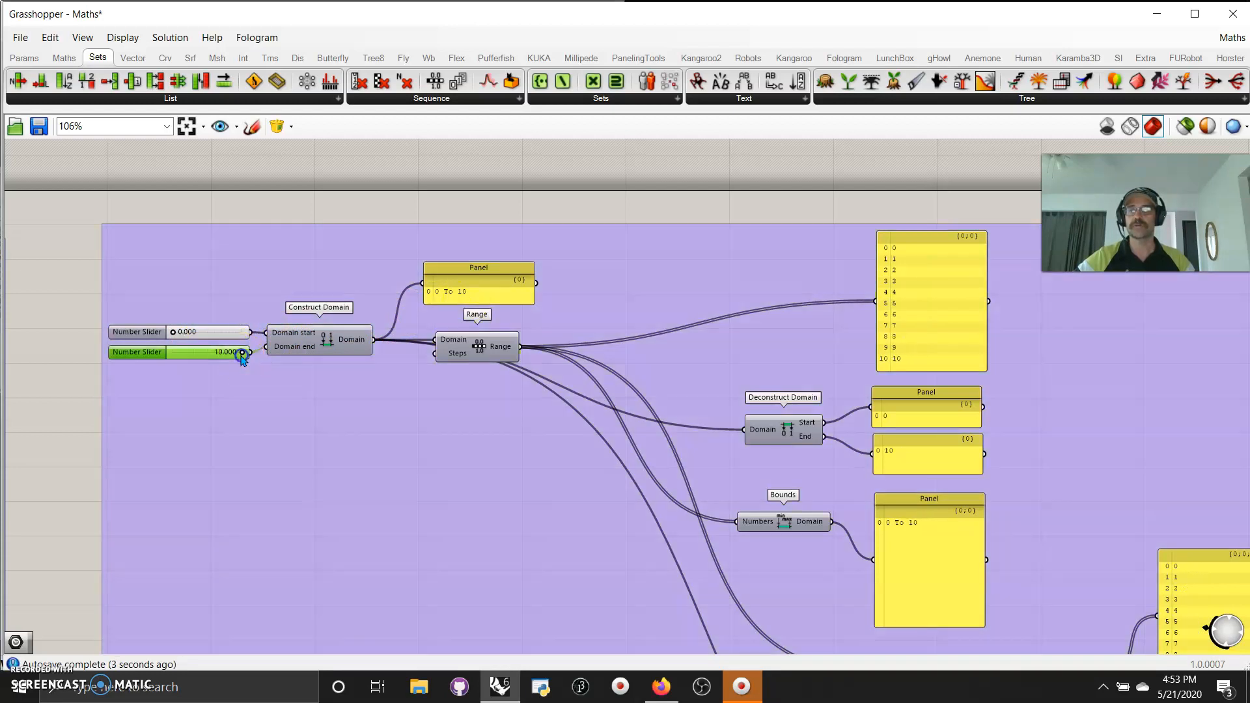
{"action": "mouse_move", "coordinate": [245, 356]}
{"action": "left_mouse_down"}
{"action": "mouse_move", "coordinate": [228, 354]}
{"action": "mouse_move", "coordinate": [257, 355]}
{"action": "left_mouse_up"}
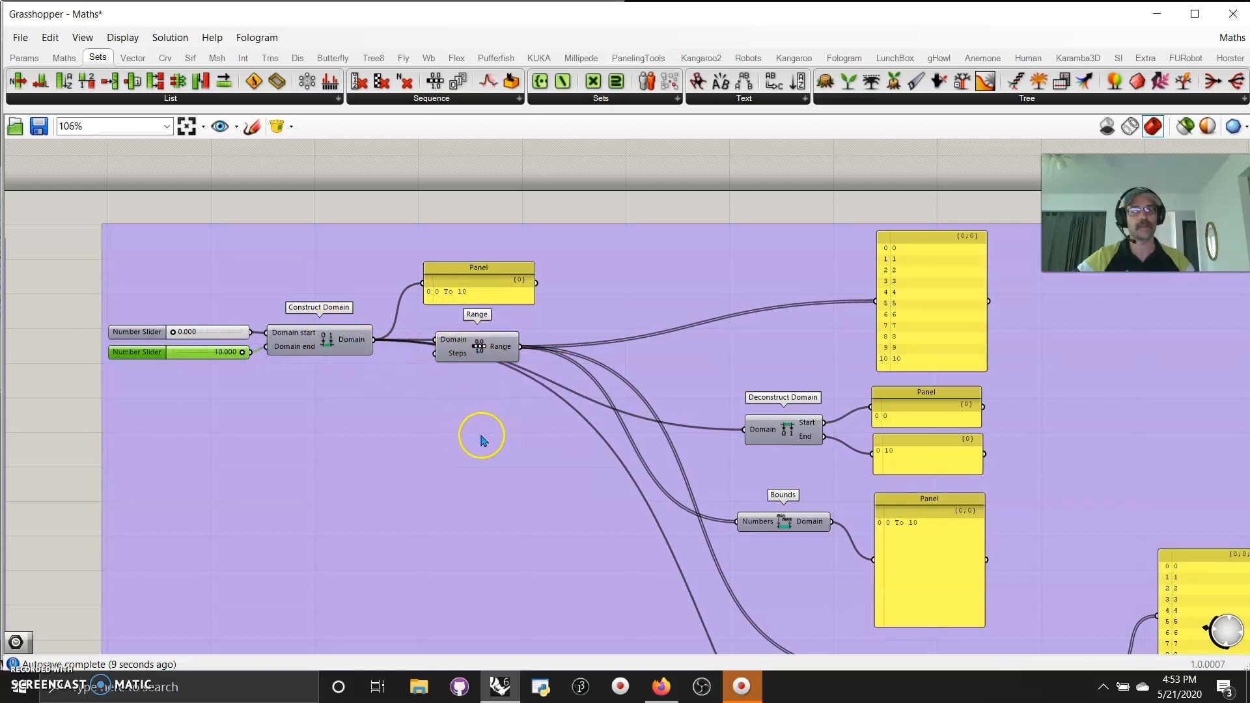
{"action": "right_click_drag", "start_coordinate": [599, 522], "coordinate": [591, 524]}
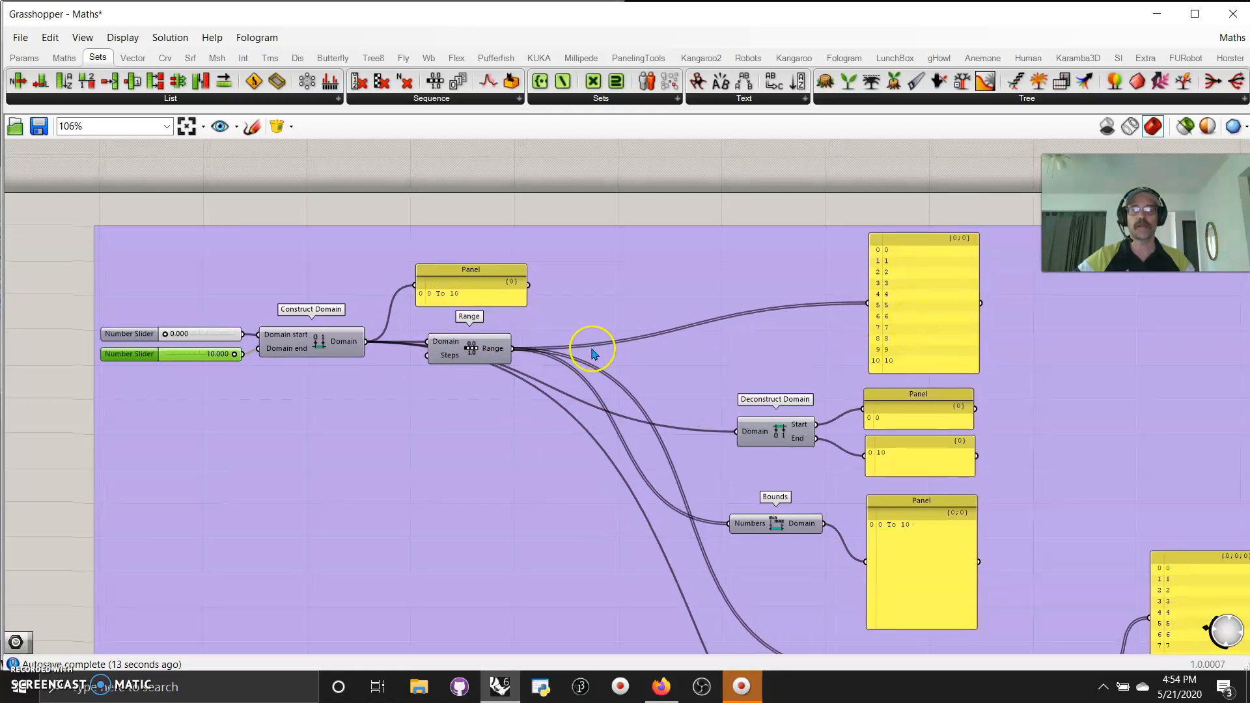
Move the Range component down and wire a new number slider of 2 into its Steps input, raising it to 3
{"action": "left_click_drag", "start_coordinate": [466, 358], "coordinate": [468, 384]}
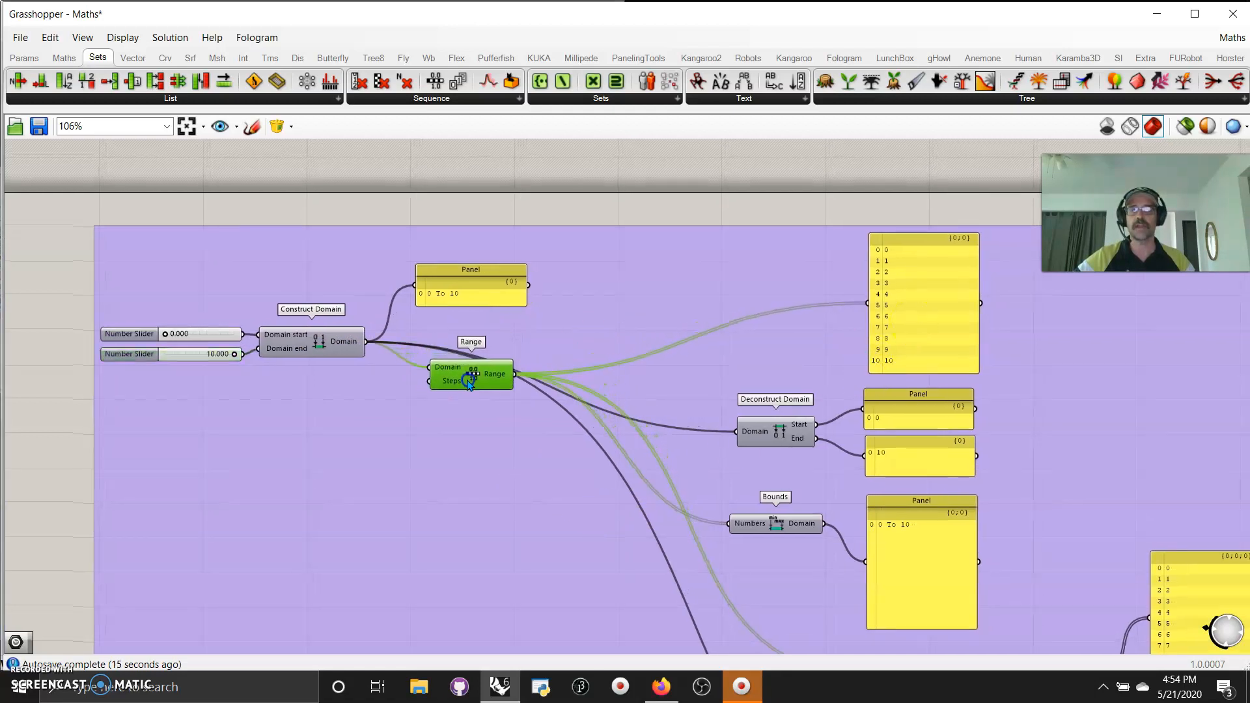
{"action": "left_click_drag", "start_coordinate": [312, 406], "coordinate": [312, 410]}
{"action": "double_click", "coordinate": [311, 411]}
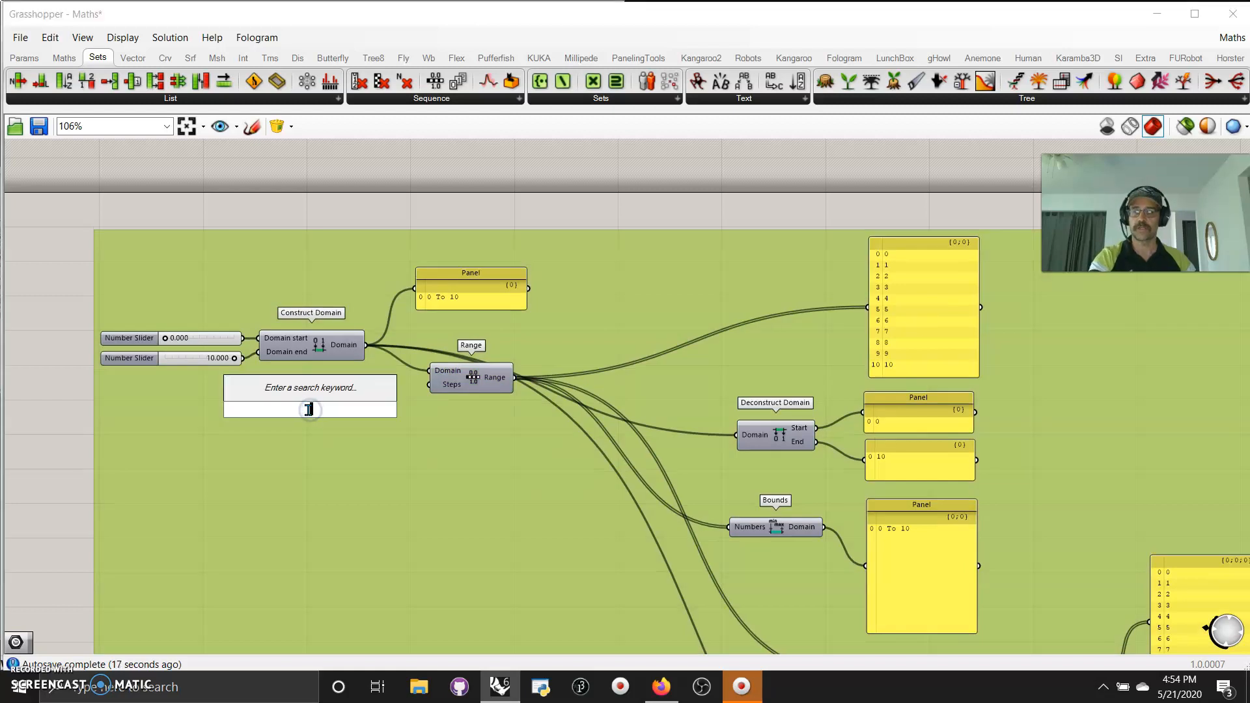
{"action": "type", "text": "2"}
{"action": "key", "text": "Return"}
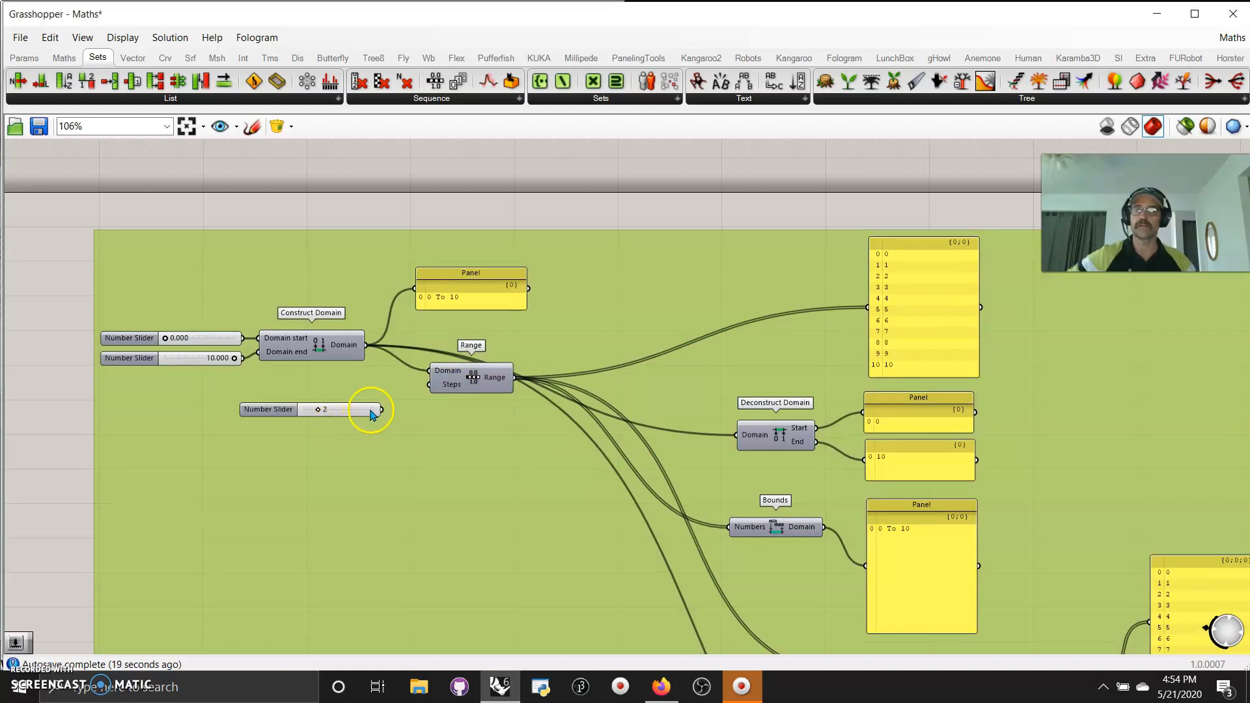
{"action": "left_click_drag", "start_coordinate": [417, 393], "coordinate": [428, 384]}
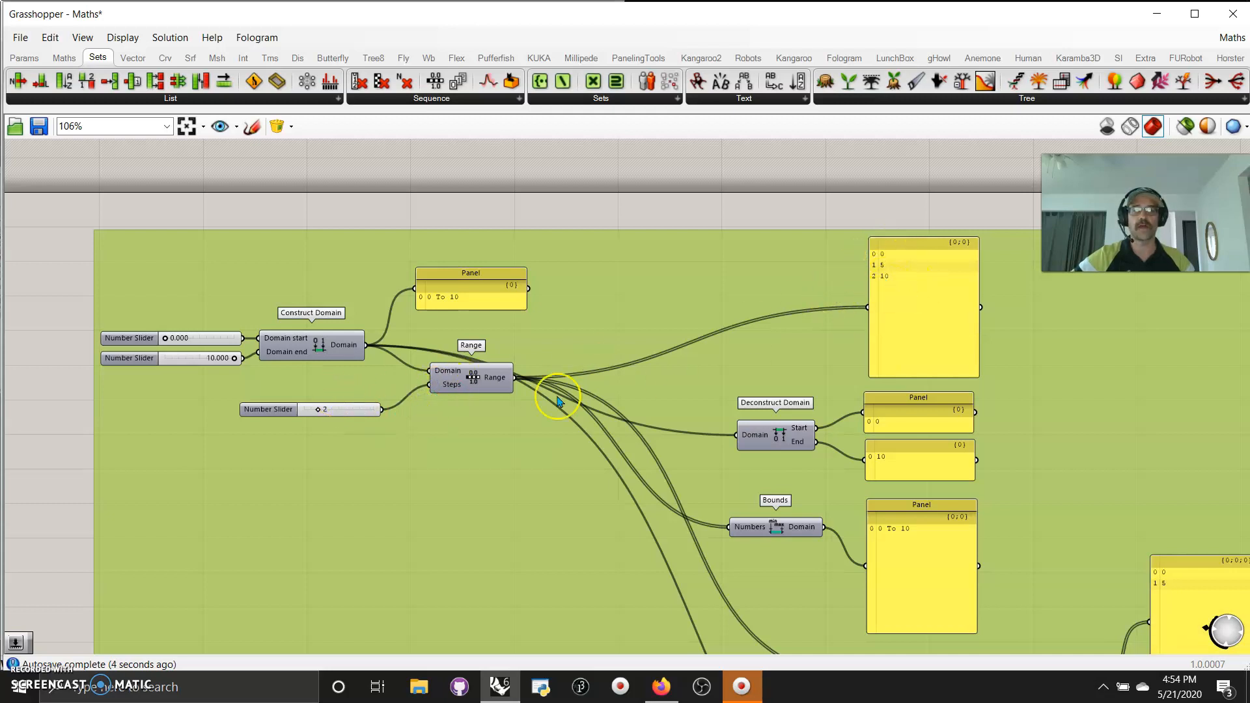
{"action": "left_click_drag", "start_coordinate": [319, 411], "coordinate": [327, 414]}
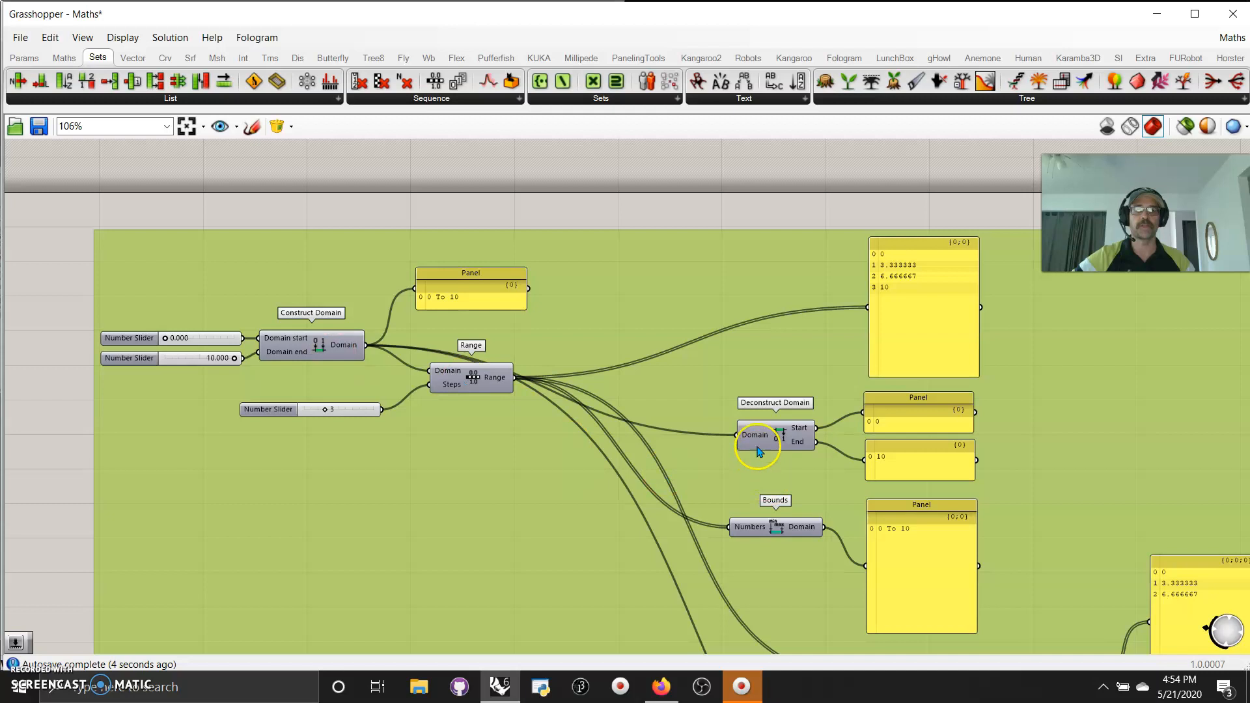
Move the upper Deconstruct Domain component slightly down and set the domain-end slider to 6.988
{"action": "left_click_drag", "start_coordinate": [773, 438], "coordinate": [778, 446]}
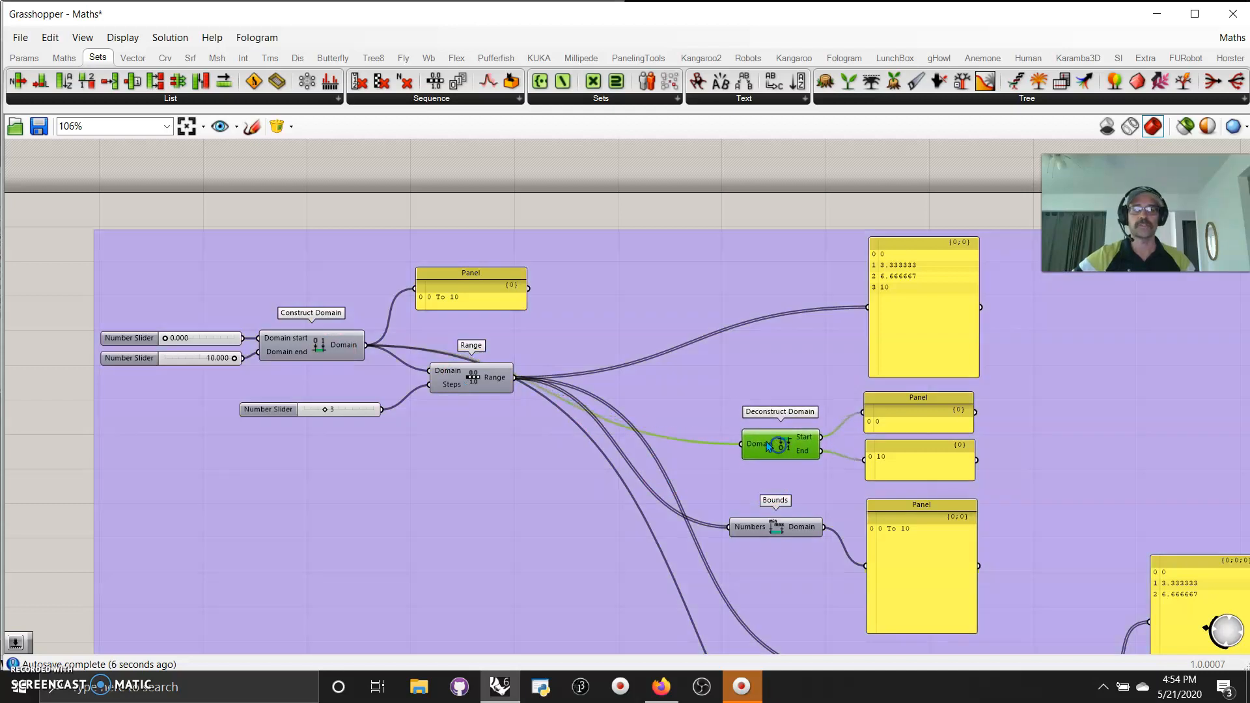
{"action": "left_click_drag", "start_coordinate": [234, 359], "coordinate": [213, 358]}
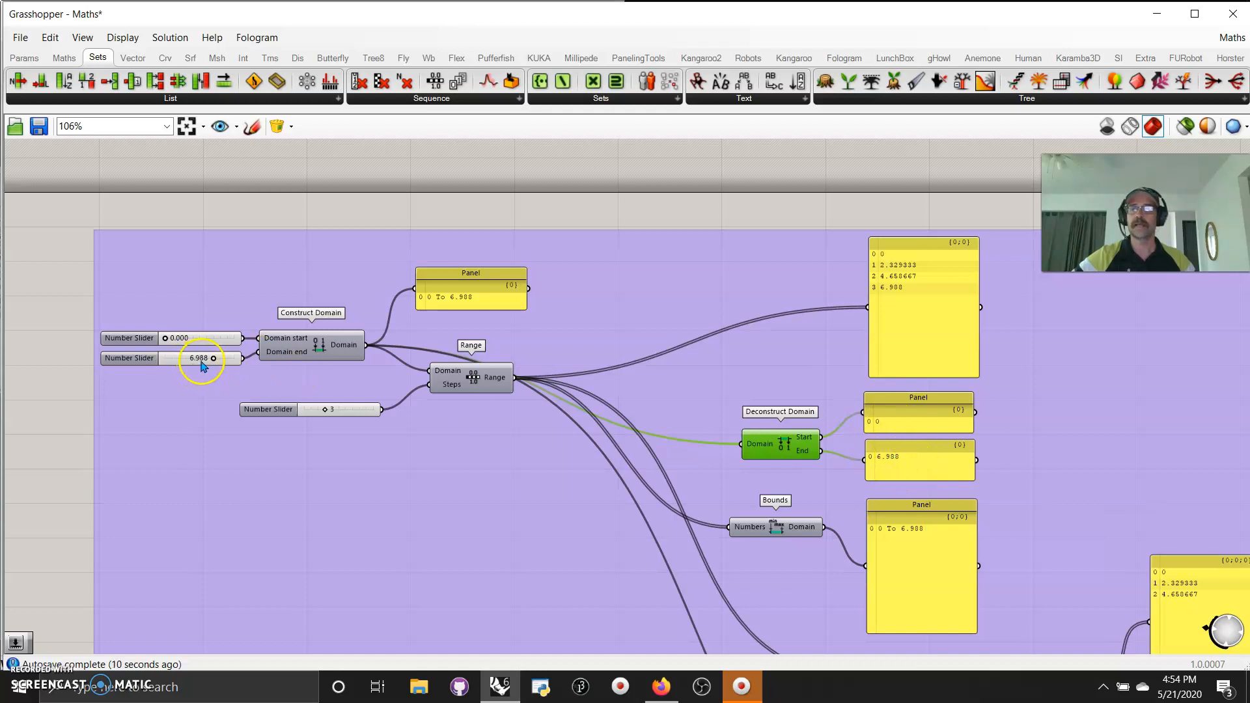
Examine the Bounds and Consecutive Domains components, their inputs and their output panels
{"action": "right_click_drag", "start_coordinate": [580, 555], "coordinate": [608, 355]}
{"action": "left_click", "coordinate": [799, 343]}
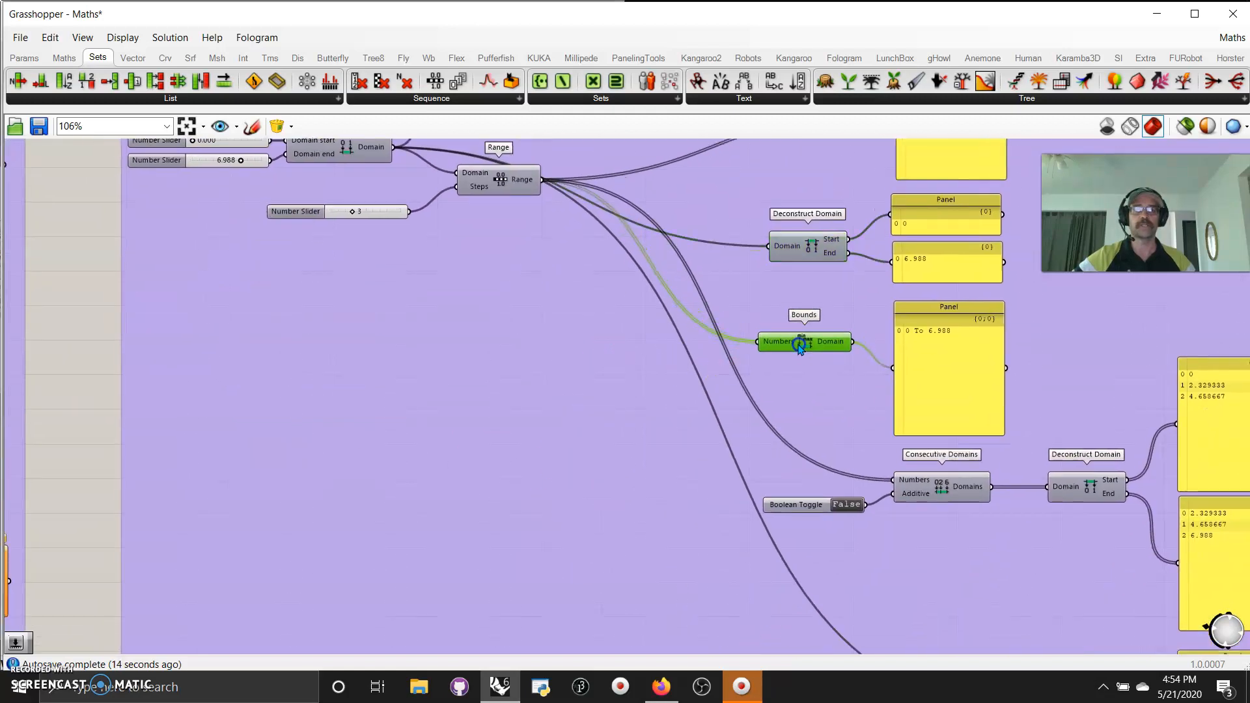
{"action": "right_click_drag", "start_coordinate": [819, 402], "coordinate": [812, 496]}
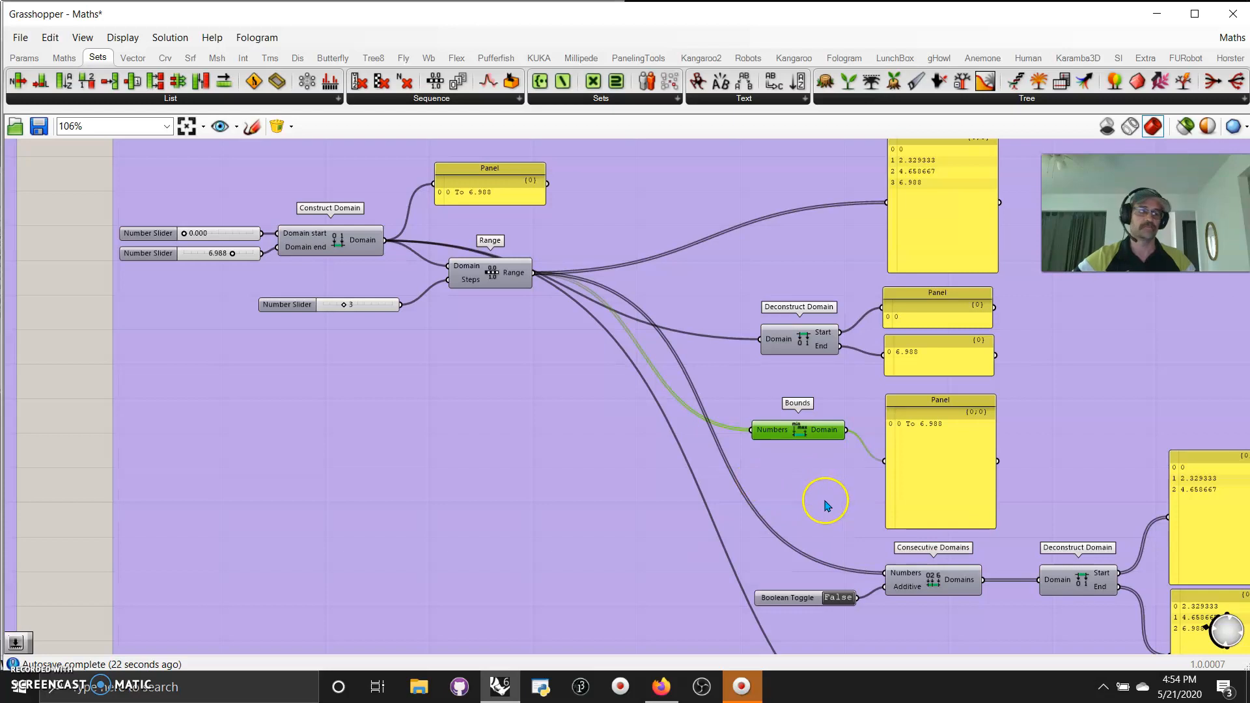
{"action": "right_click_drag", "start_coordinate": [824, 509], "coordinate": [817, 490]}
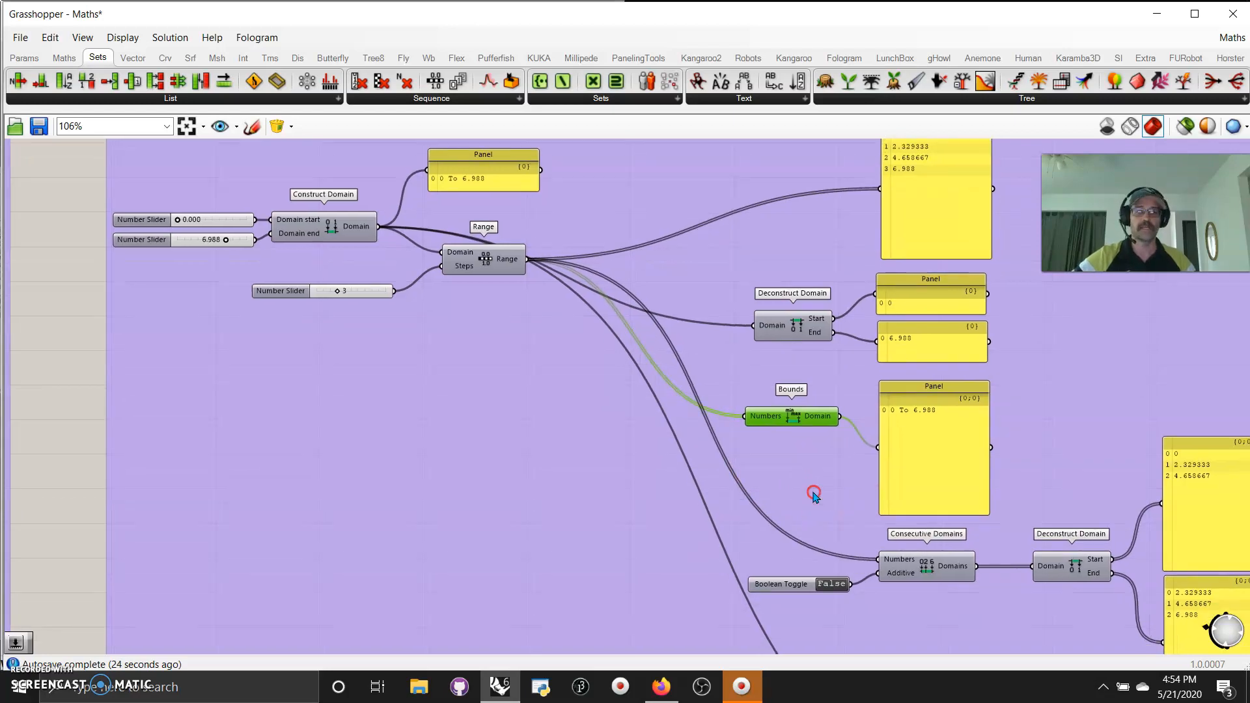
{"action": "scroll", "coordinate": [814, 495], "scroll_direction": "down", "scroll_amount": 3}
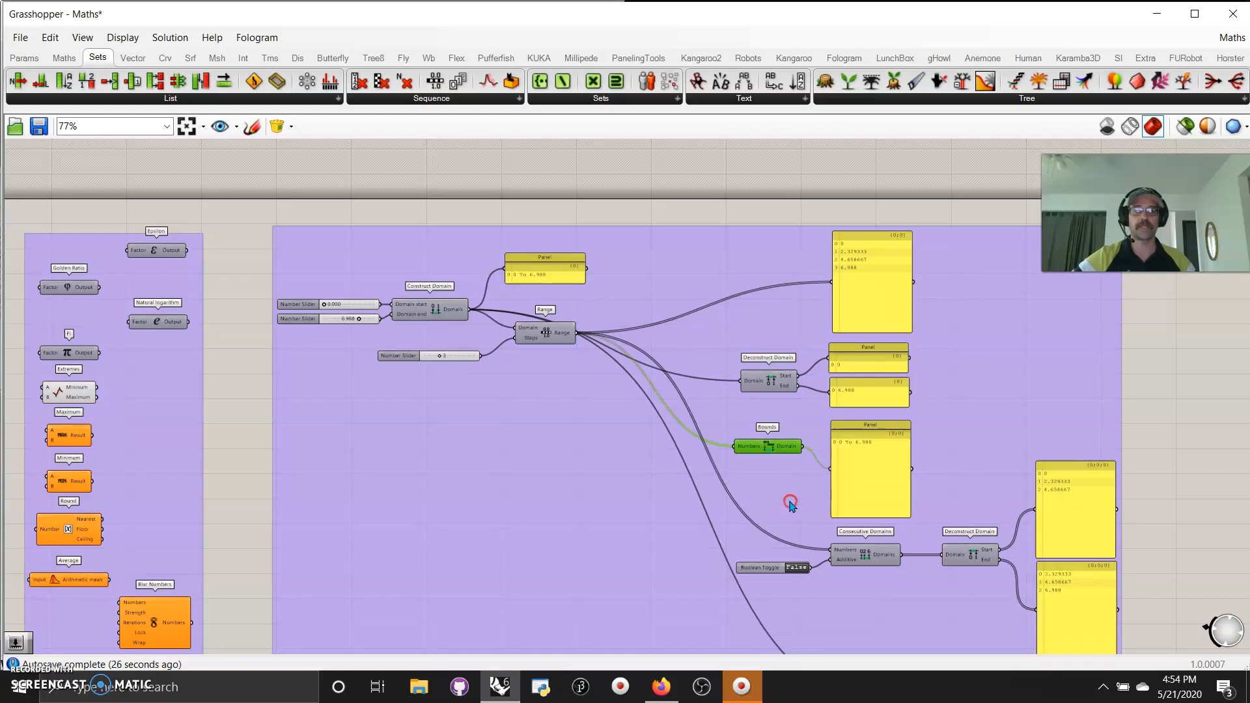
{"action": "scroll", "coordinate": [795, 508], "scroll_direction": "up", "scroll_amount": 2}
{"action": "left_click", "coordinate": [840, 525]}
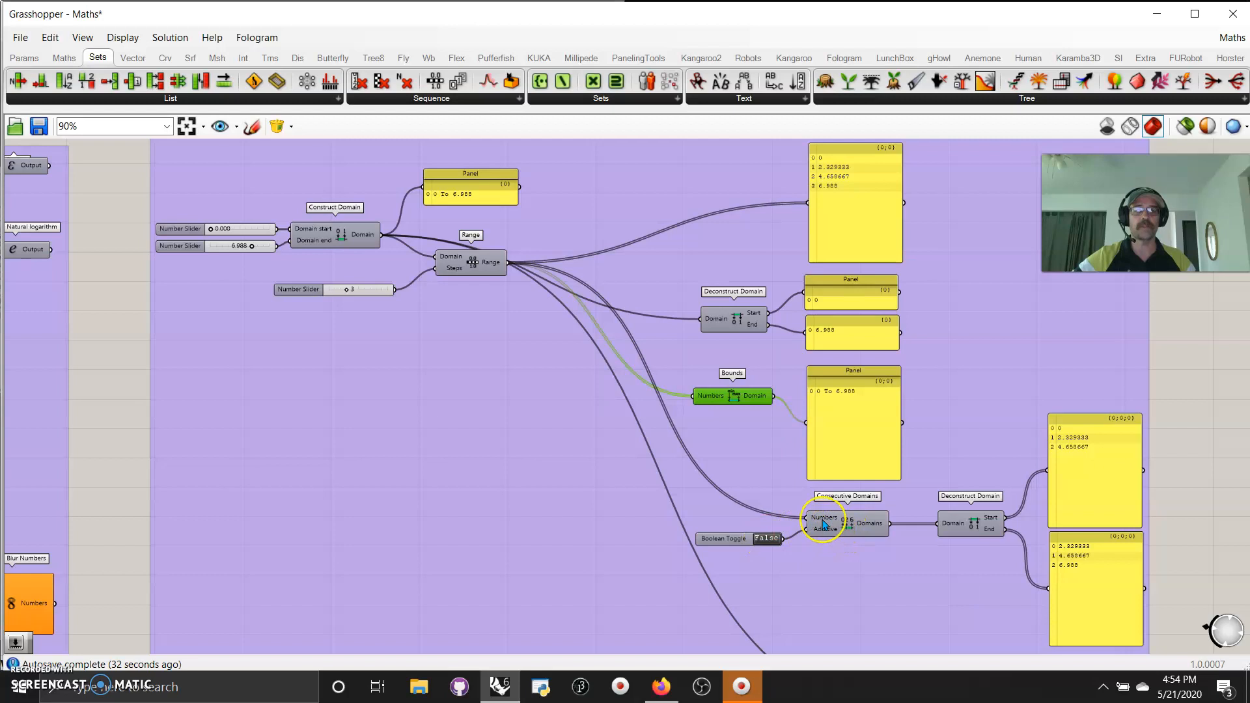
{"action": "mouse_move", "coordinate": [823, 524]}
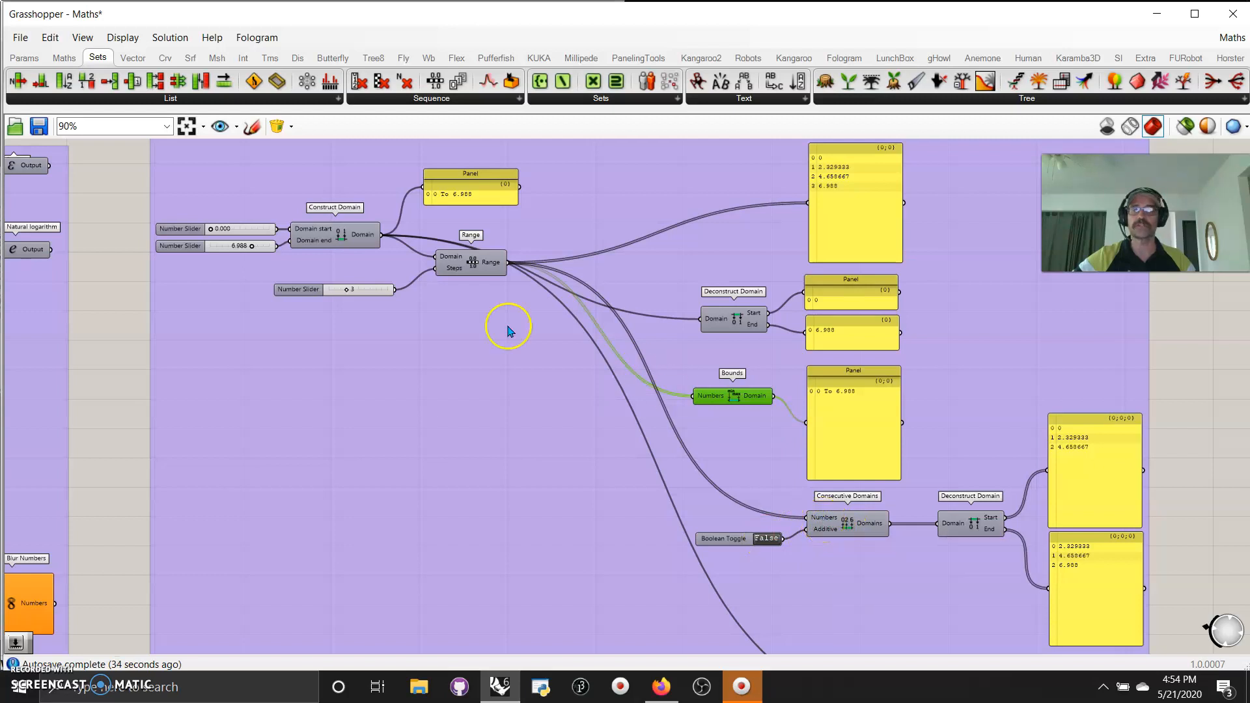
Set the domain-end slider to 10.000 and inspect the Divide Domain component with its Count slider and segments panel
{"action": "left_click_drag", "start_coordinate": [251, 248], "coordinate": [285, 254]}
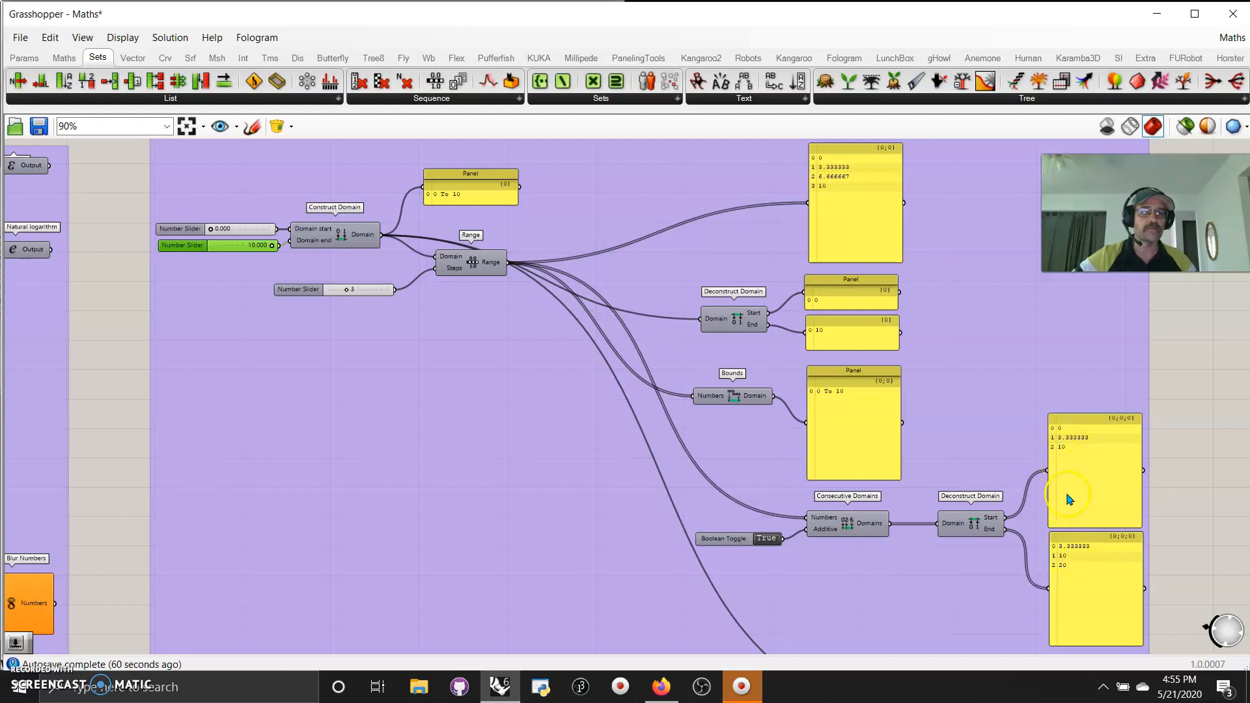
{"action": "right_click_drag", "start_coordinate": [940, 626], "coordinate": [895, 570]}
{"action": "right_click_drag", "start_coordinate": [794, 559], "coordinate": [797, 454]}
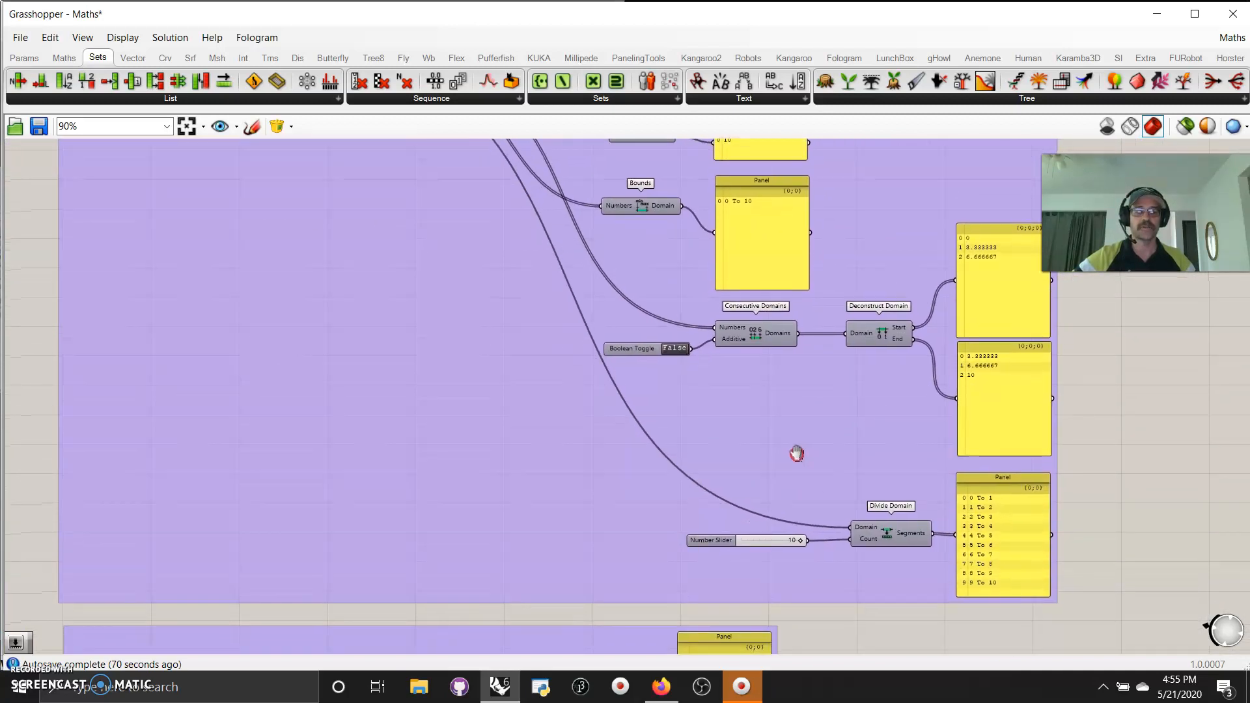
{"action": "right_click_drag", "start_coordinate": [718, 449], "coordinate": [766, 505]}
{"action": "right_click_drag", "start_coordinate": [898, 571], "coordinate": [850, 506]}
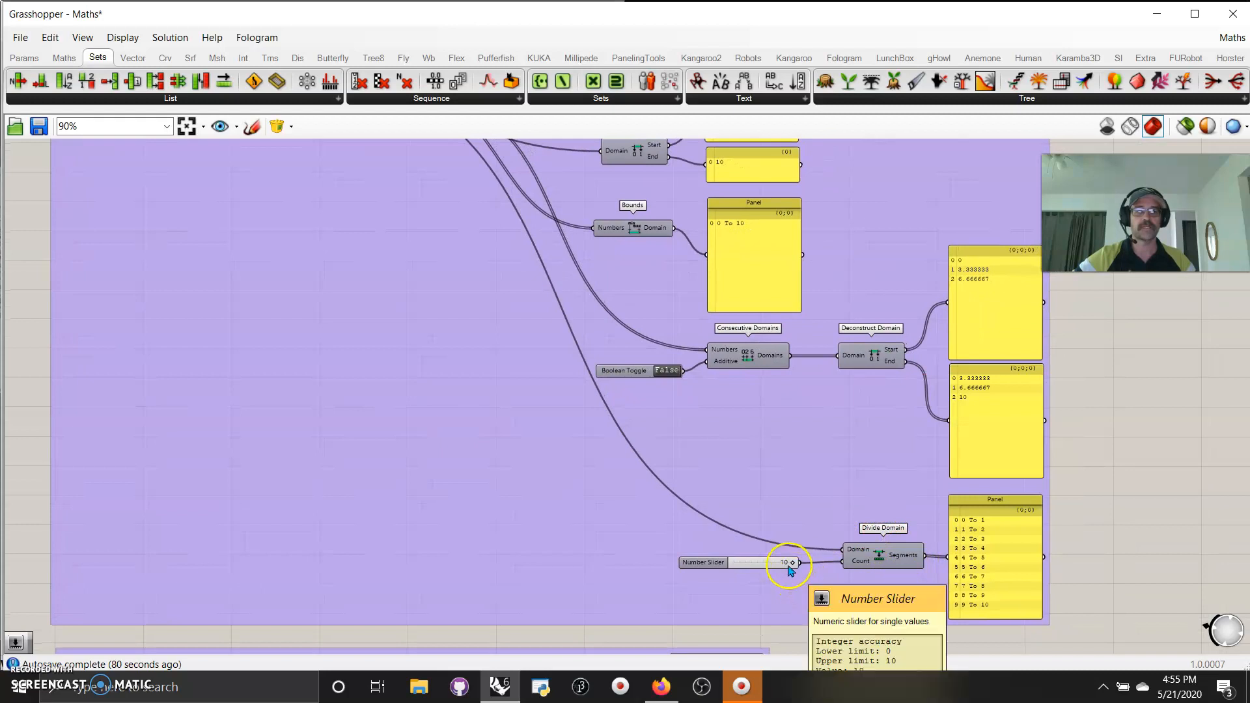
Set the Divide Domain component's Count slider to 4 and trace its Domain input back to Construct Domain
{"action": "left_click_drag", "start_coordinate": [793, 564], "coordinate": [764, 564]}
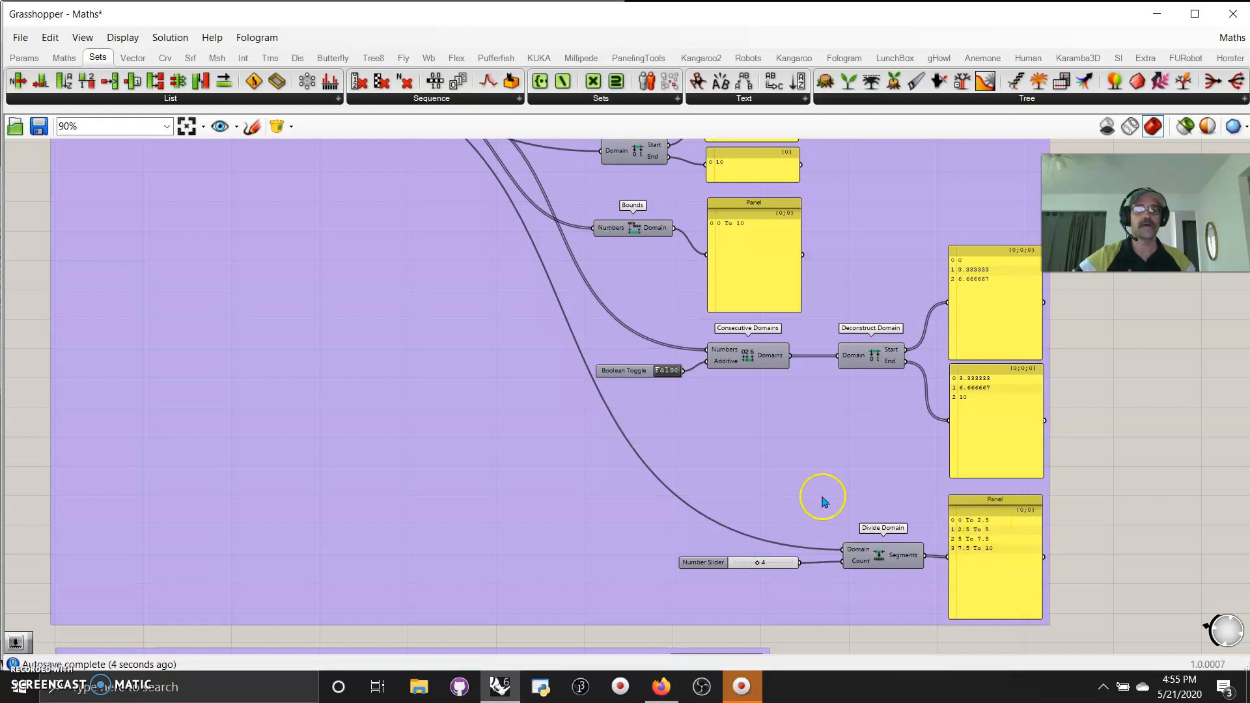
{"action": "right_click_drag", "start_coordinate": [618, 403], "coordinate": [712, 547]}
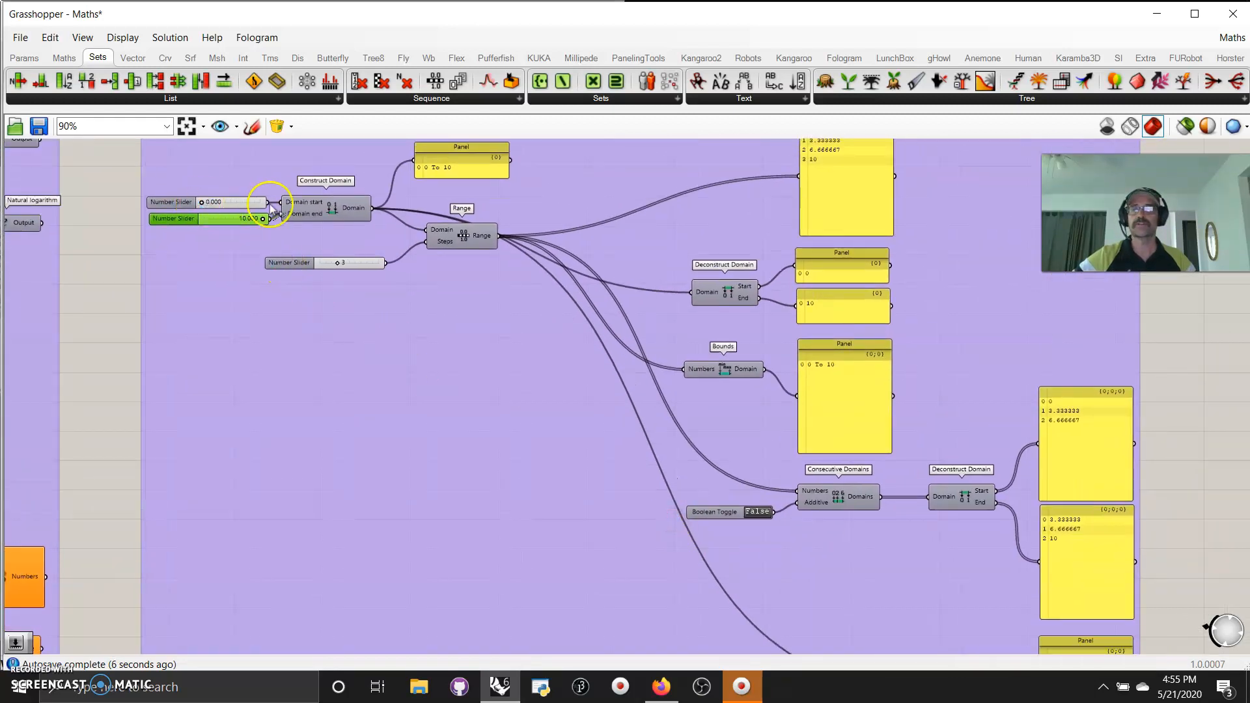
{"action": "right_click_drag", "start_coordinate": [449, 456], "coordinate": [312, 309]}
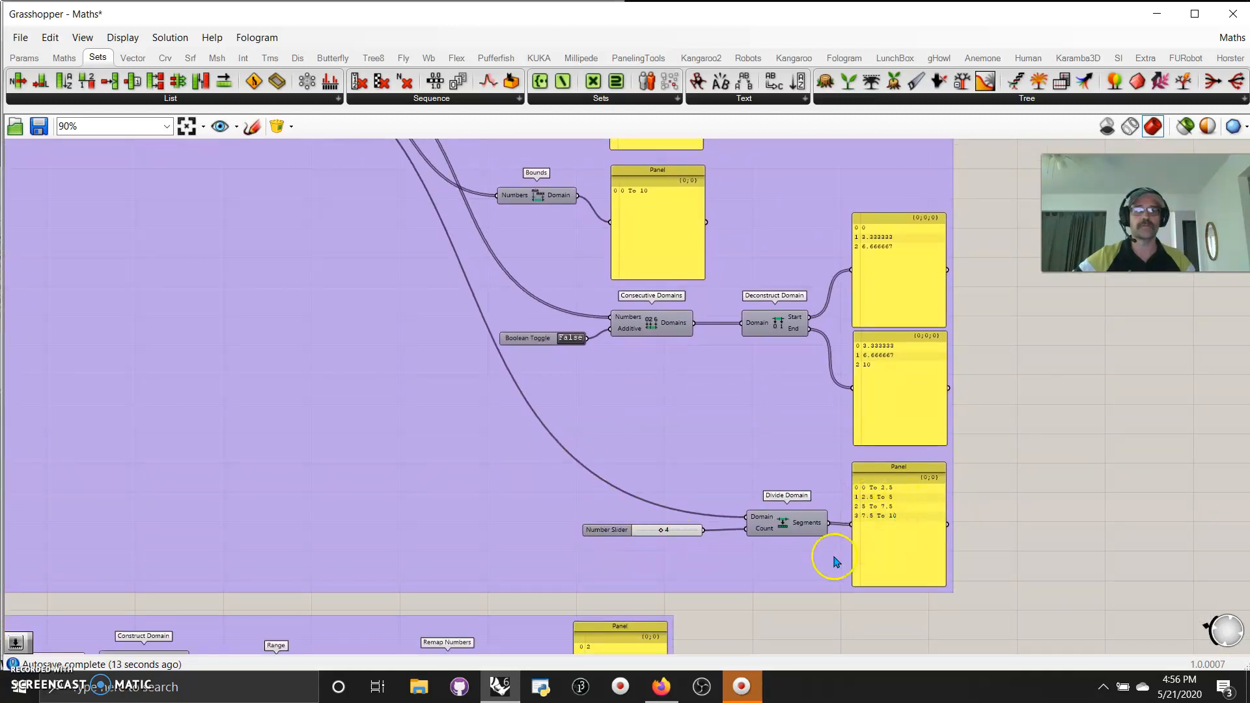
Examine the Remap Numbers example below, including its source Range, Bounds, target Construct Domain and Mapped output panel
{"action": "right_click_drag", "start_coordinate": [779, 564], "coordinate": [813, 400]}
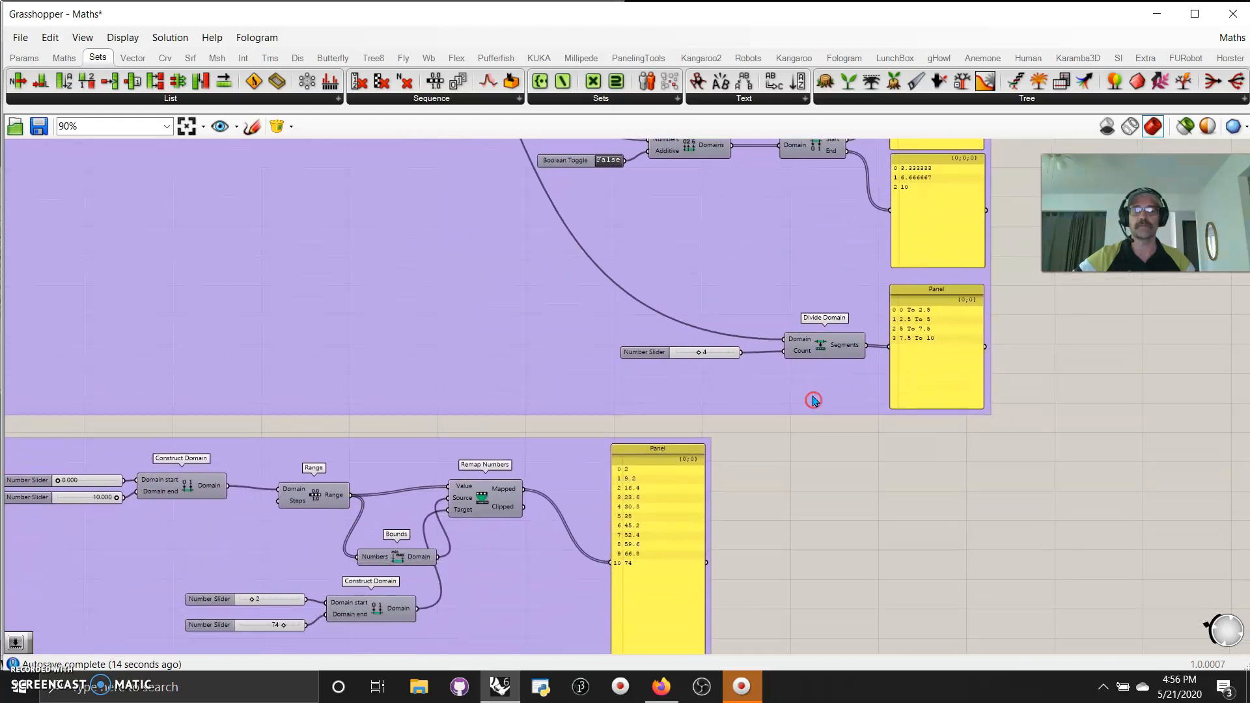
{"action": "scroll", "coordinate": [813, 400], "scroll_direction": "down", "scroll_amount": 5}
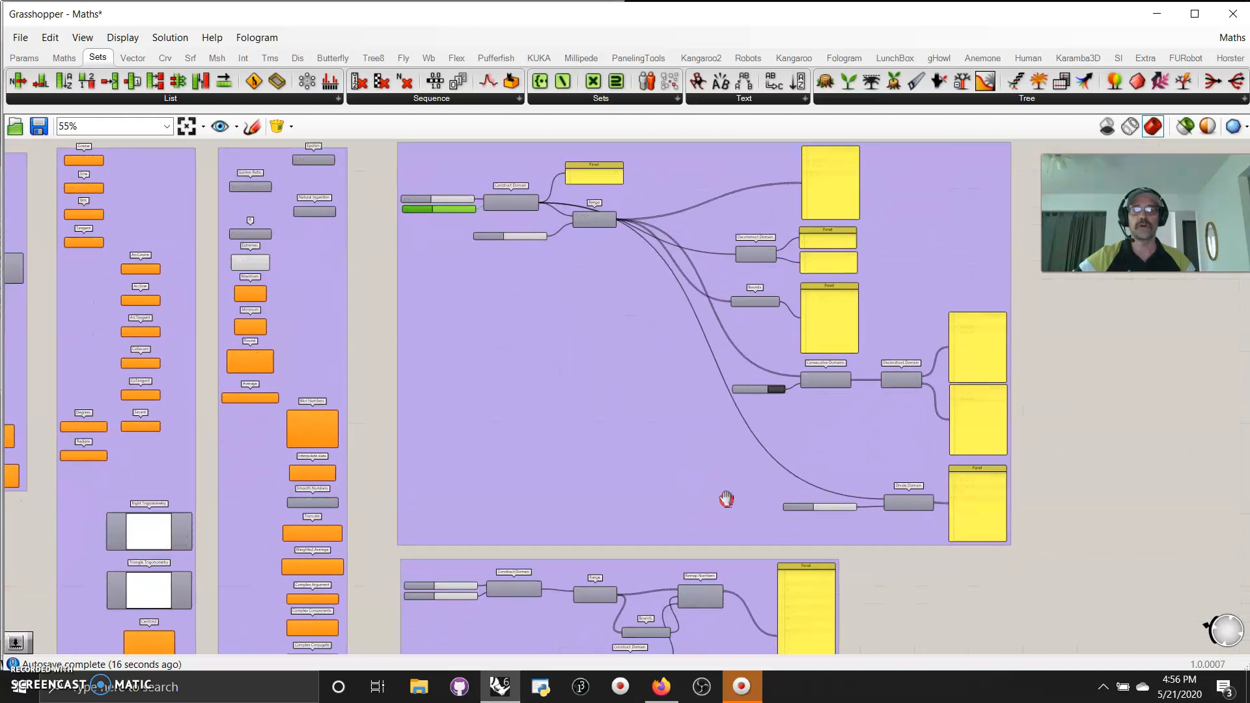
{"action": "scroll", "coordinate": [729, 497], "scroll_direction": "up", "scroll_amount": 1}
{"action": "right_click_drag", "start_coordinate": [690, 430], "coordinate": [695, 315]}
{"action": "scroll", "coordinate": [683, 491], "scroll_direction": "up", "scroll_amount": 3}
{"action": "right_click_drag", "start_coordinate": [662, 455], "coordinate": [662, 401]}
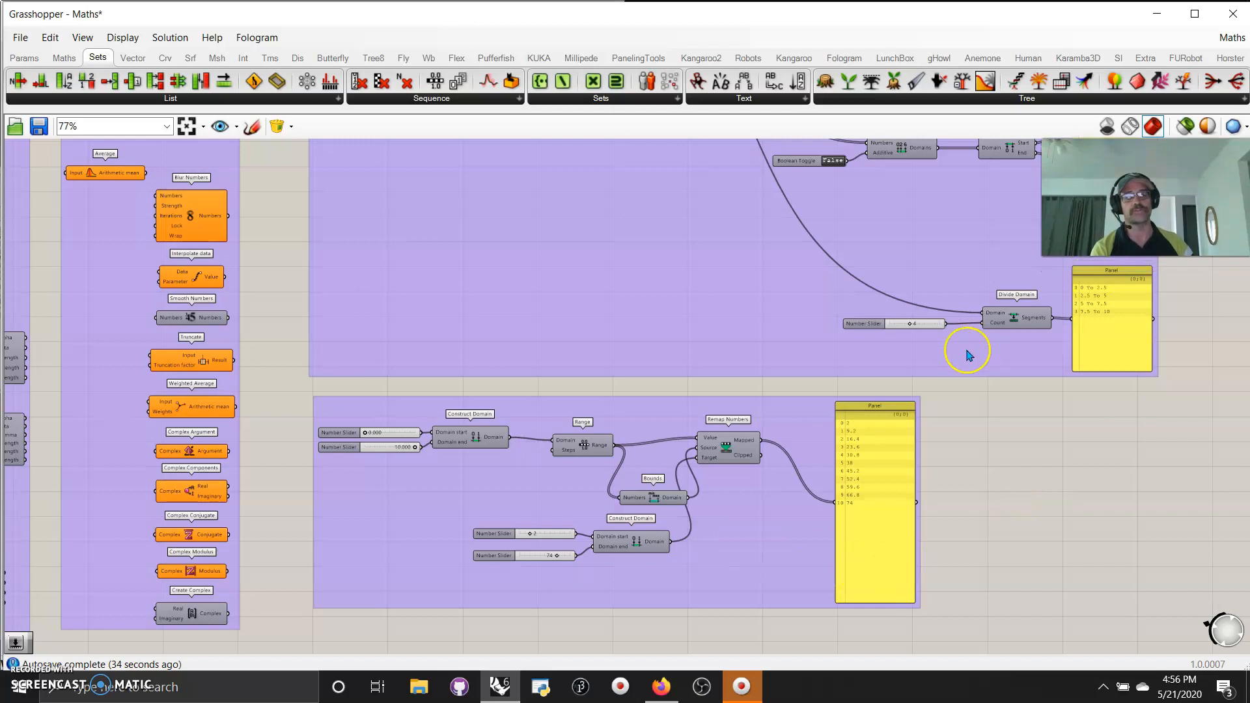
{"action": "right_click_drag", "start_coordinate": [747, 558], "coordinate": [777, 537]}
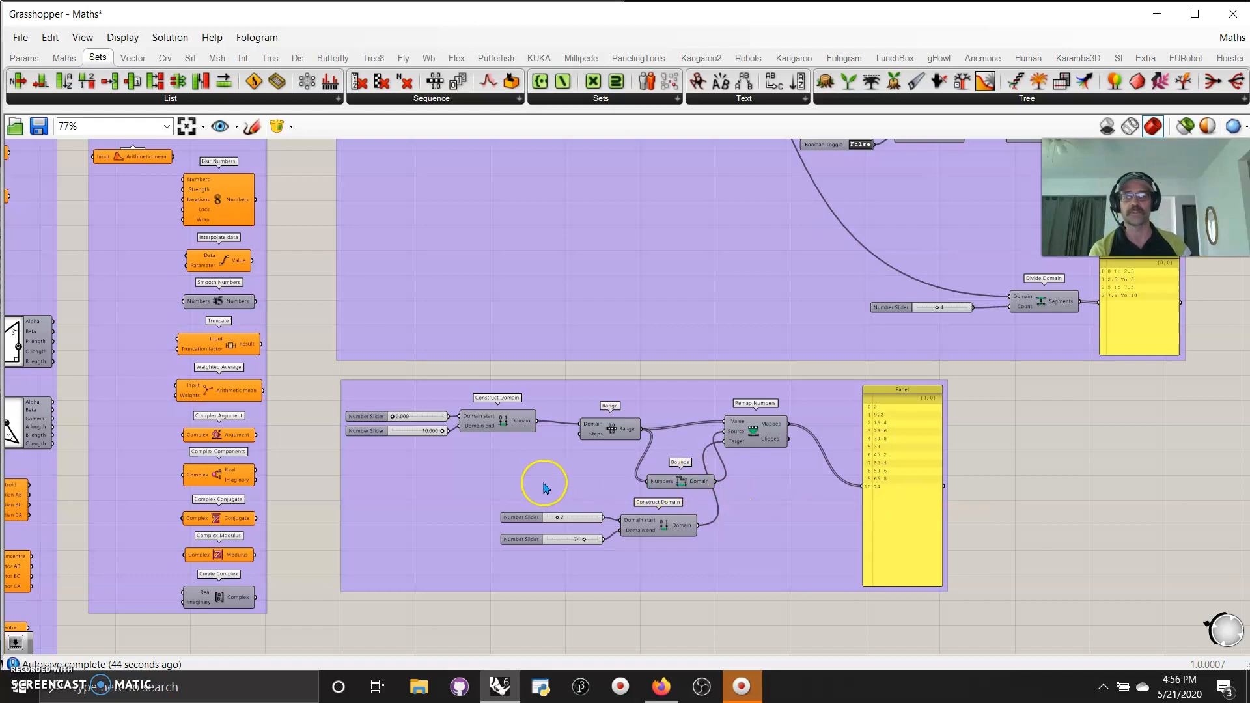
{"action": "scroll", "coordinate": [561, 482], "scroll_direction": "up", "scroll_amount": 4}
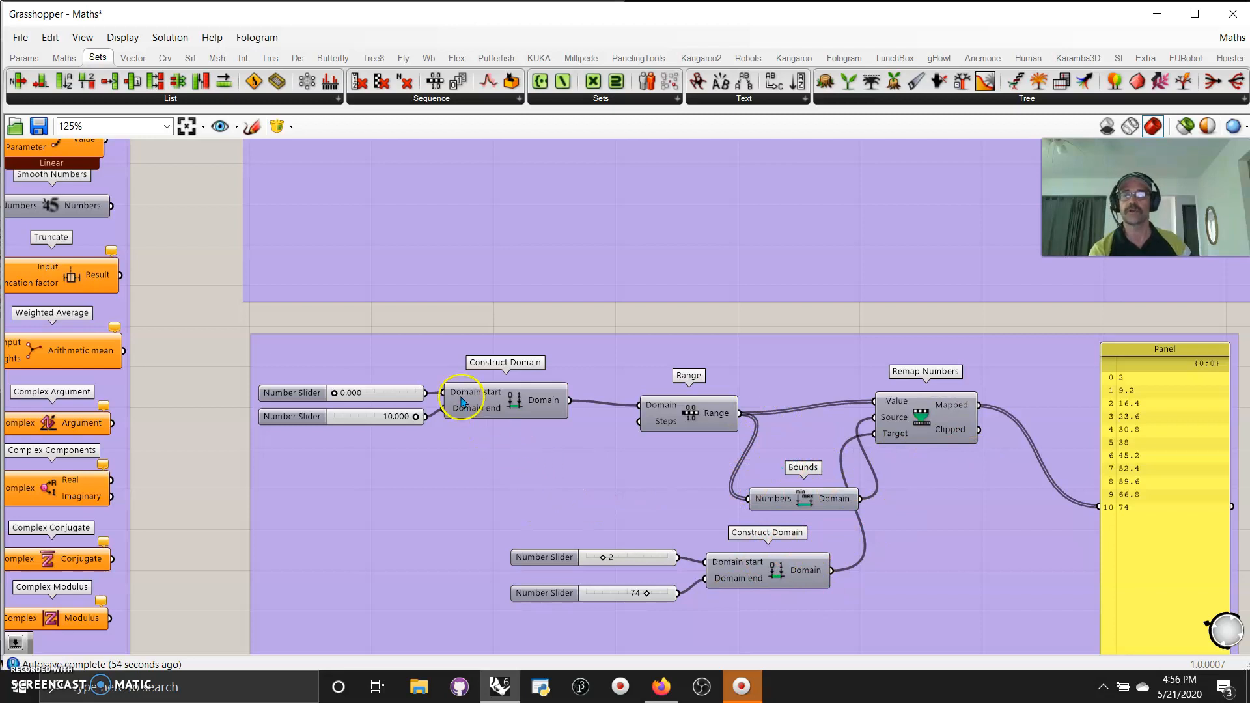
{"action": "right_click_drag", "start_coordinate": [657, 227], "coordinate": [592, 235]}
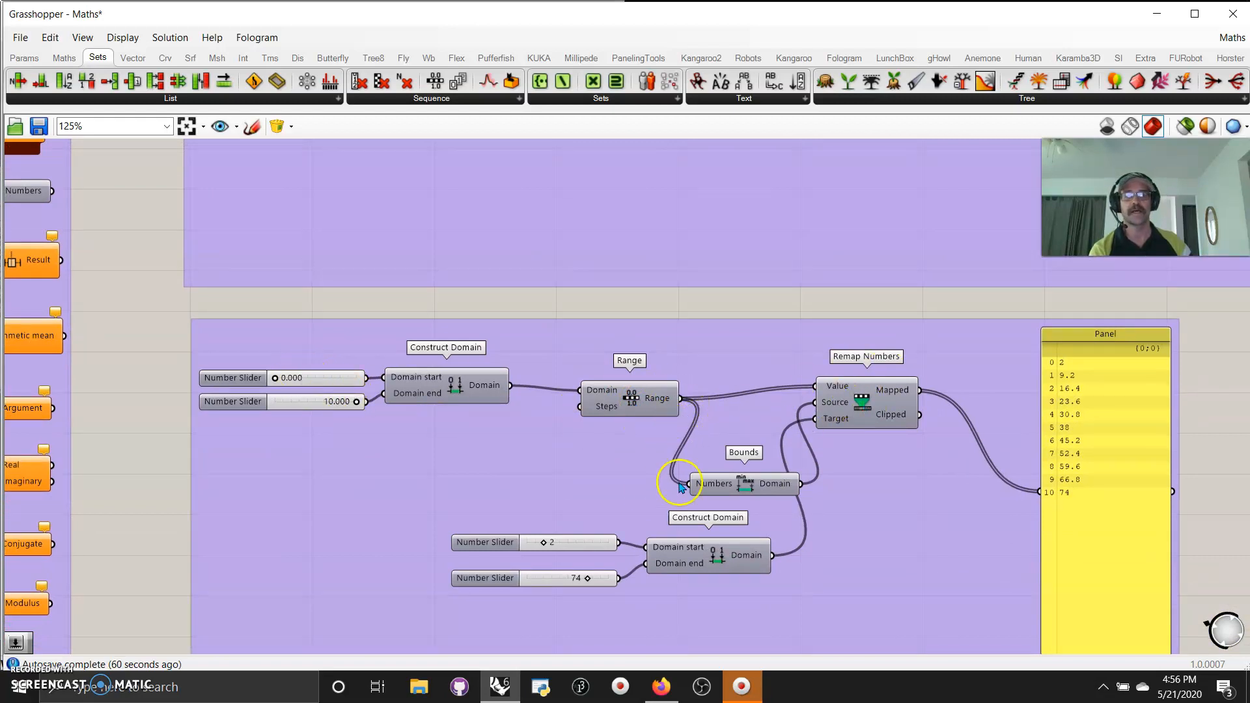
Move the Bounds component up and slightly left, and shift the target Construct Domain component slightly right
{"action": "left_click_drag", "start_coordinate": [742, 488], "coordinate": [1038, 491]}
{"action": "left_click_drag", "start_coordinate": [918, 390], "coordinate": [1041, 491], "text": "shift"}
{"action": "left_click_drag", "start_coordinate": [743, 465], "coordinate": [729, 452]}
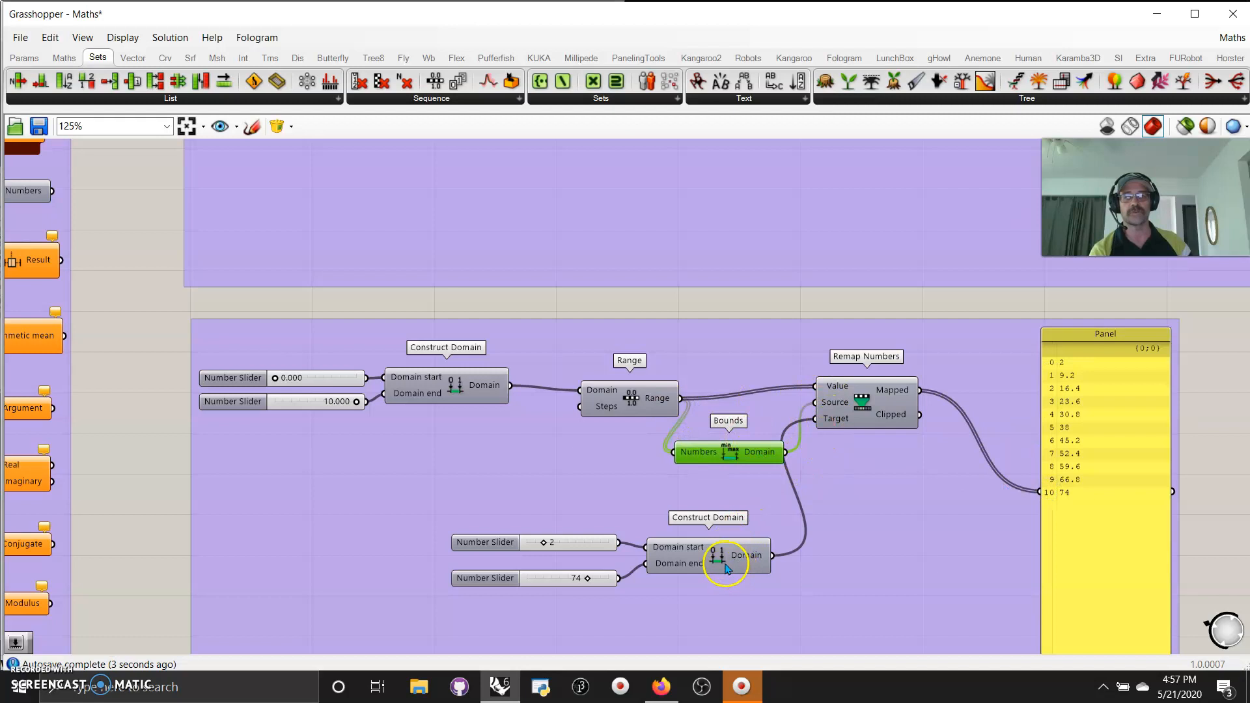
{"action": "left_click_drag", "start_coordinate": [726, 568], "coordinate": [751, 564]}
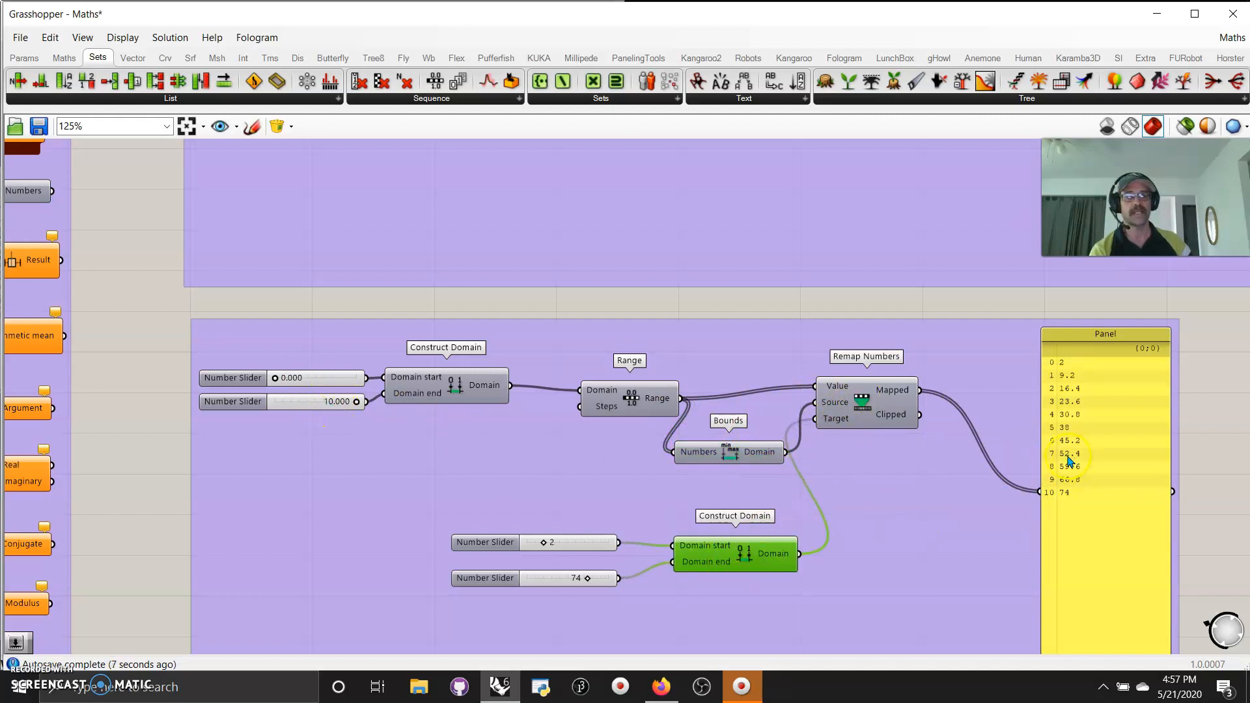
Set the target domain's start slider to 4 and its end slider to 36 in the Remap Numbers example
{"action": "left_click_drag", "start_coordinate": [544, 550], "coordinate": [563, 579]}
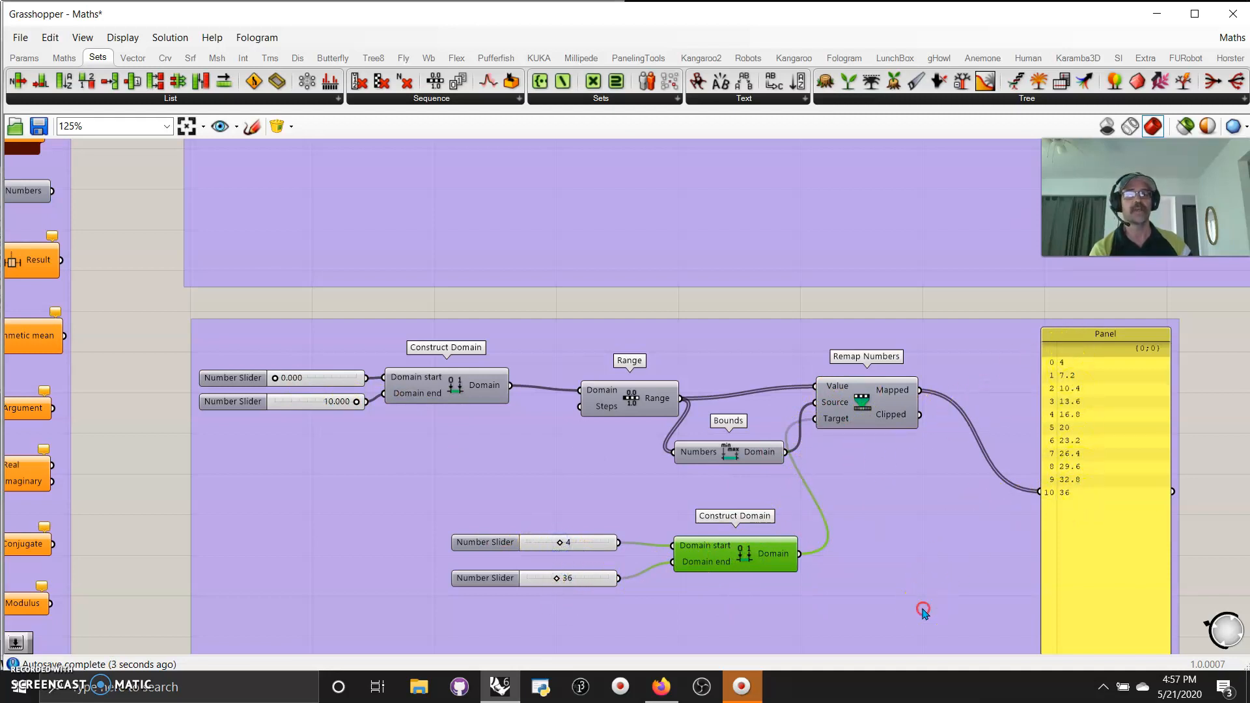
{"action": "right_click_drag", "start_coordinate": [920, 603], "coordinate": [939, 564]}
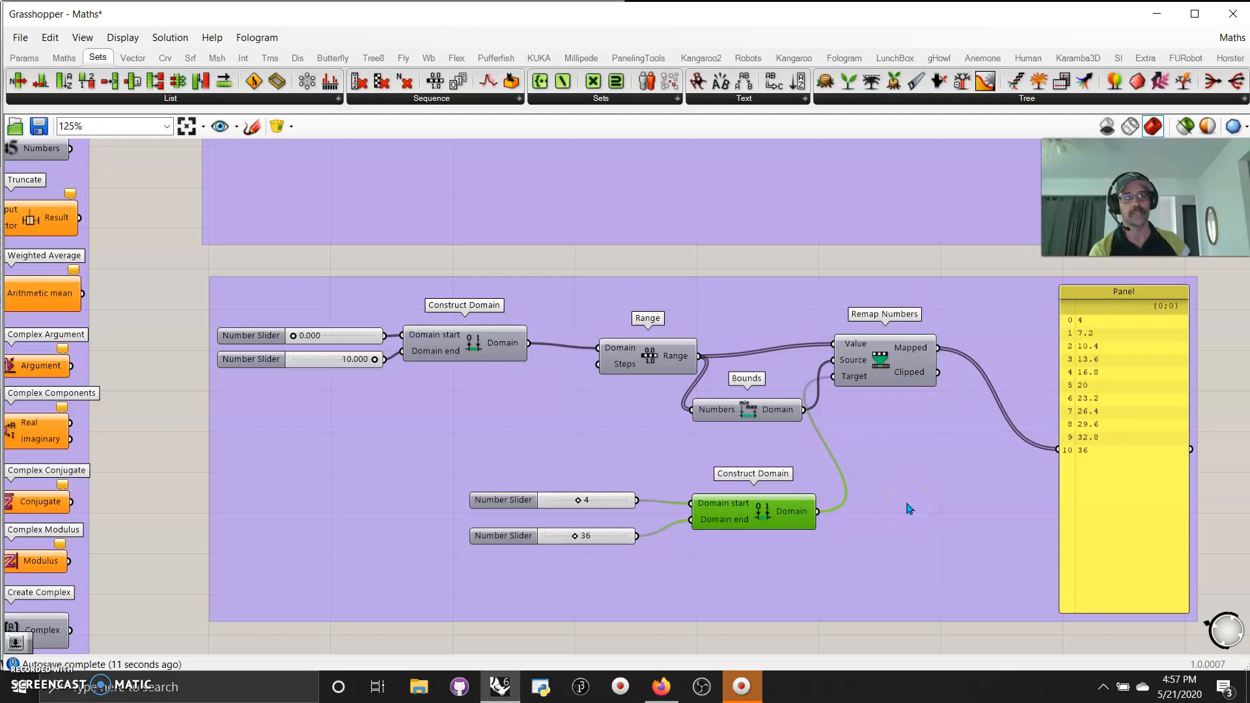
{"action": "right_click_drag", "start_coordinate": [937, 545], "coordinate": [884, 520]}
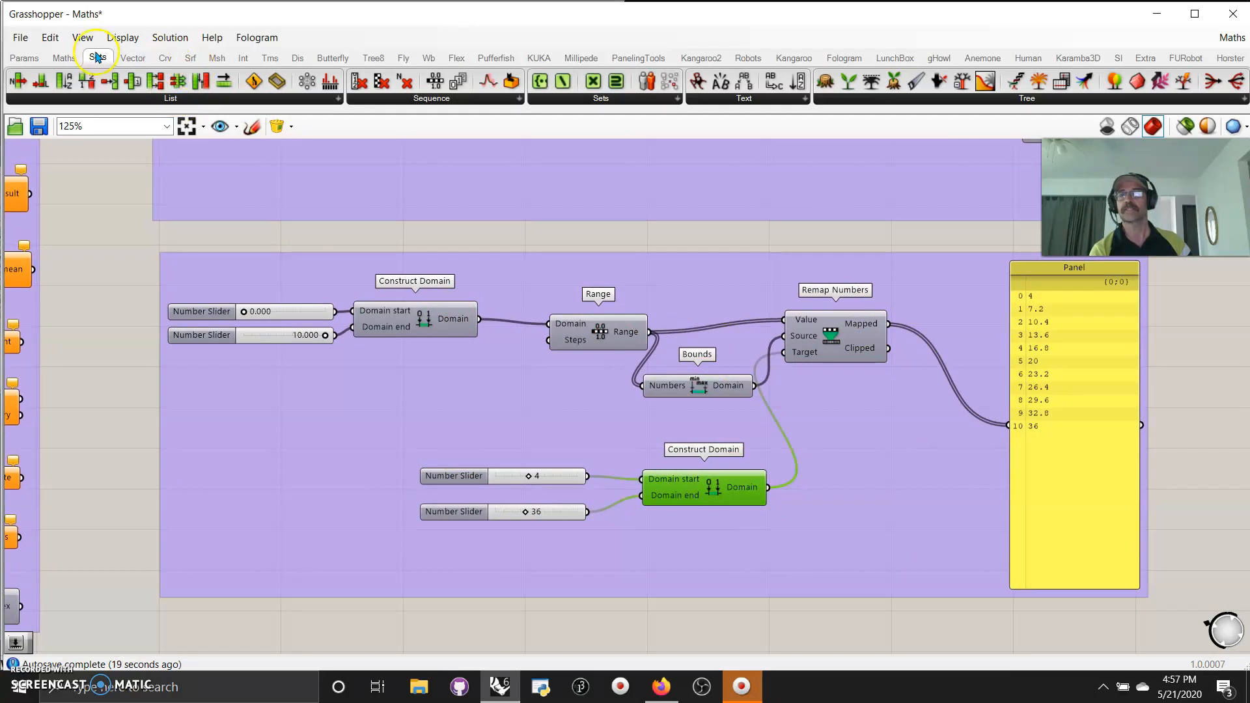
Add a Remap+ cluster, inspect its internal definition, and move it below the Remap Numbers example's source sliders
{"action": "left_click", "coordinate": [63, 57]}
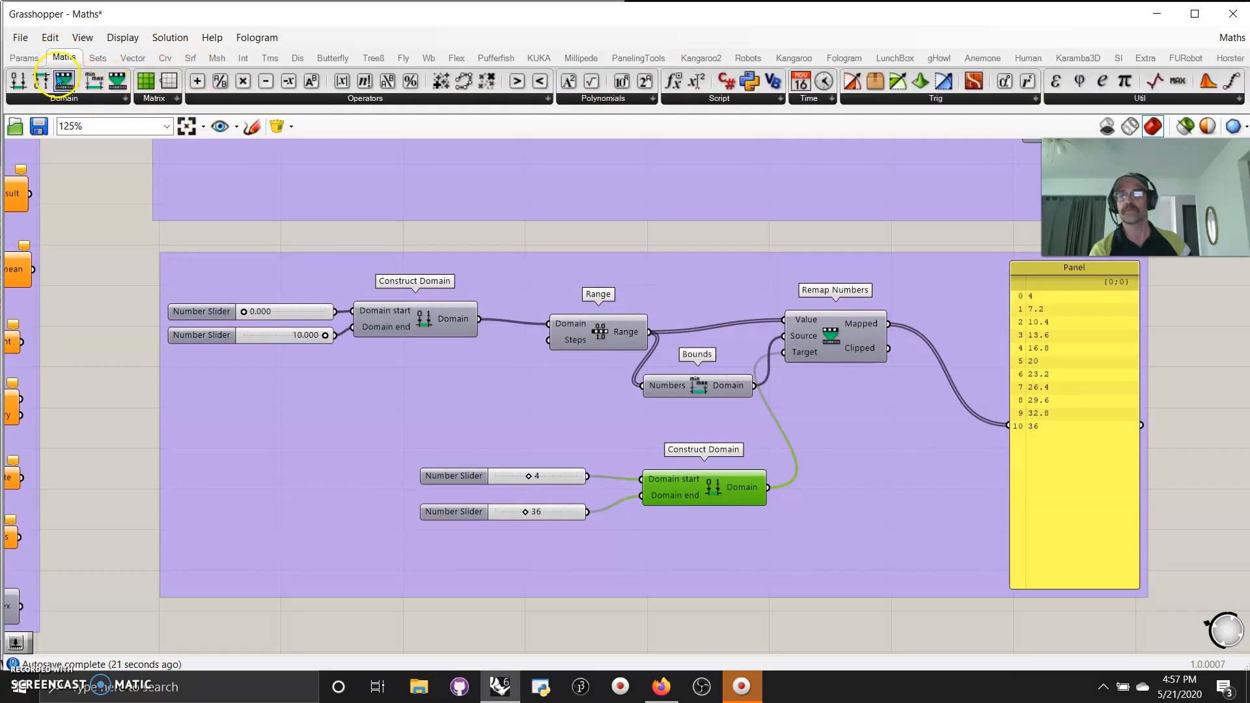
{"action": "left_click_drag", "start_coordinate": [468, 229], "coordinate": [637, 214]}
{"action": "left_click", "coordinate": [653, 228]}
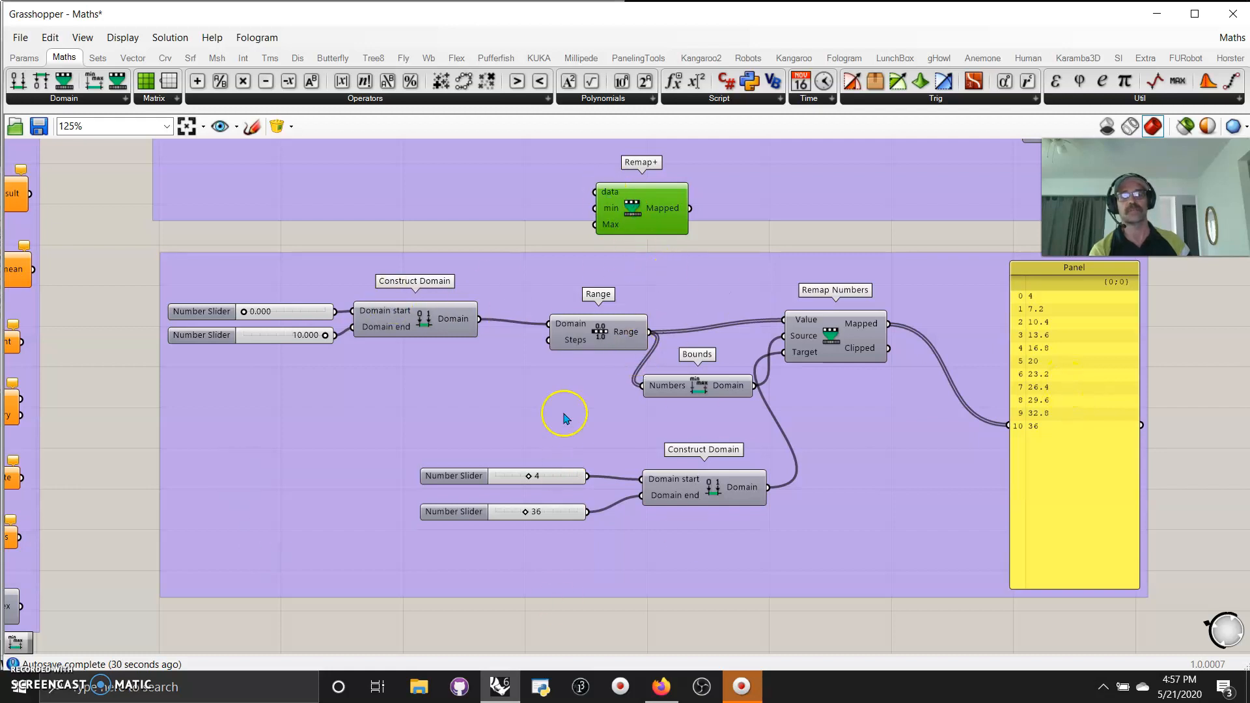
{"action": "double_click", "coordinate": [630, 208]}
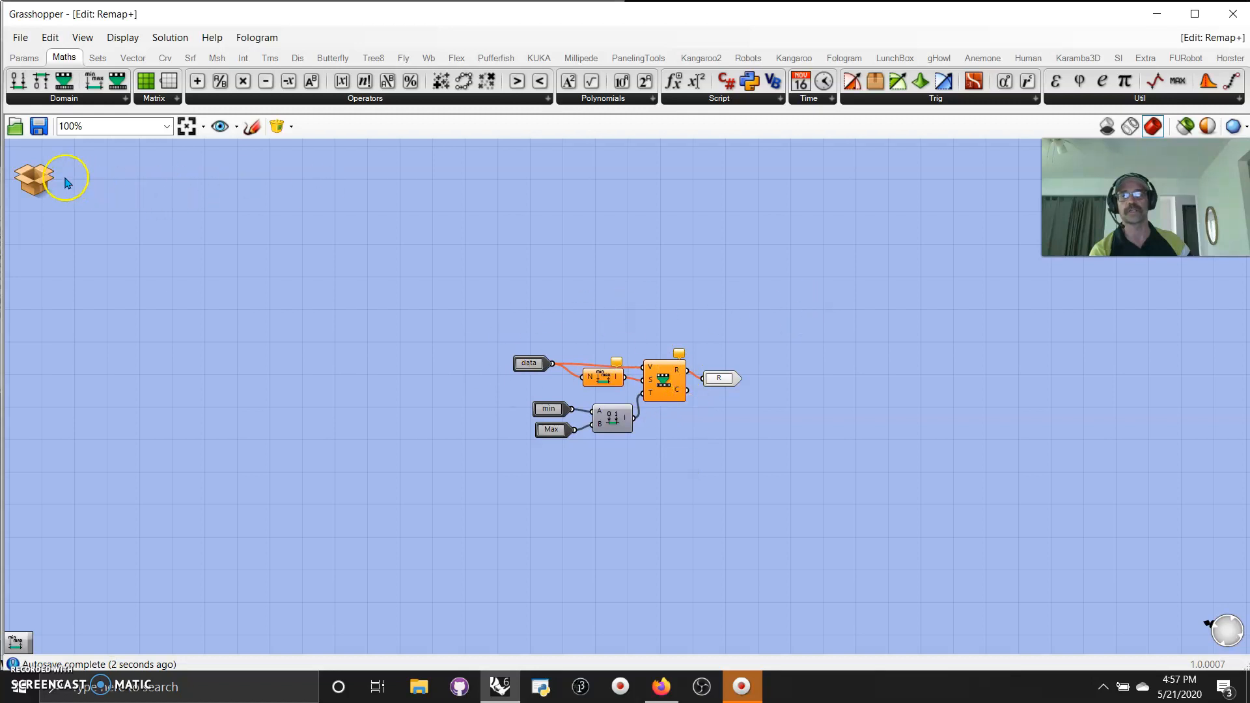
{"action": "left_click", "coordinate": [37, 179]}
{"action": "left_click", "coordinate": [68, 193]}
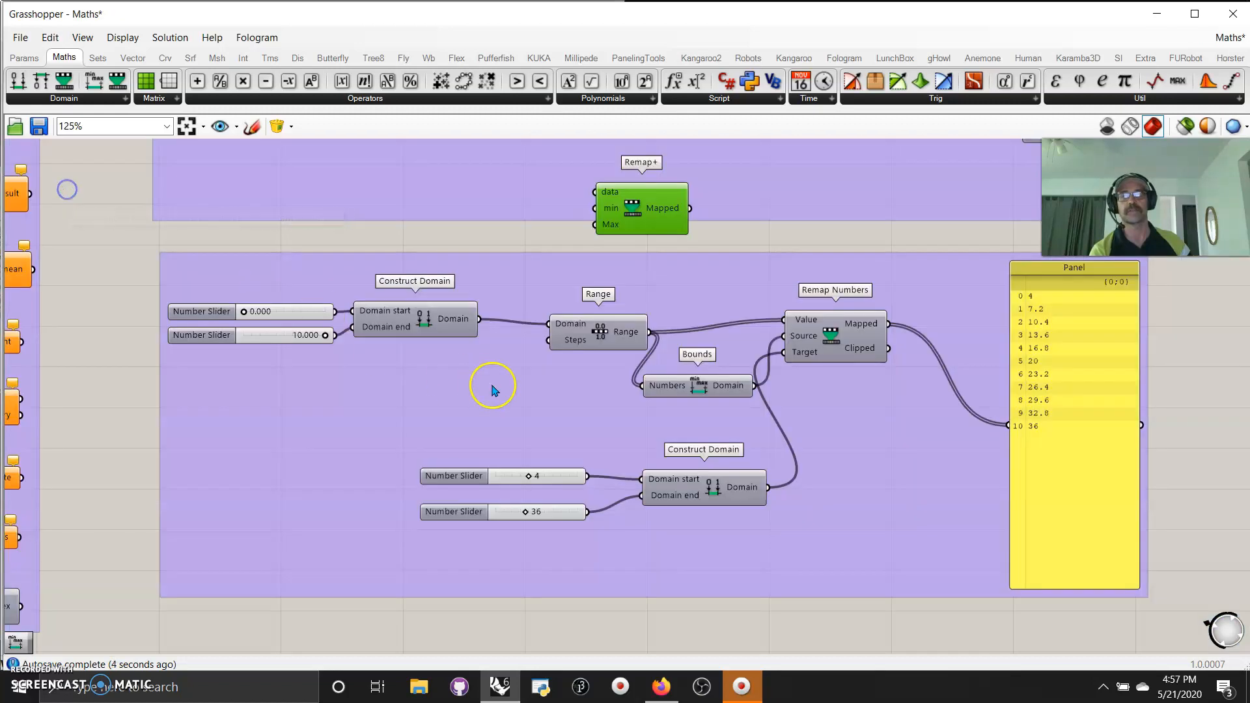
{"action": "left_click_drag", "start_coordinate": [635, 215], "coordinate": [265, 544]}
Examine the two Construct Domain² and Deconstruct Domain² examples with their sliders and output panels
{"action": "right_click_drag", "start_coordinate": [420, 580], "coordinate": [349, 159]}
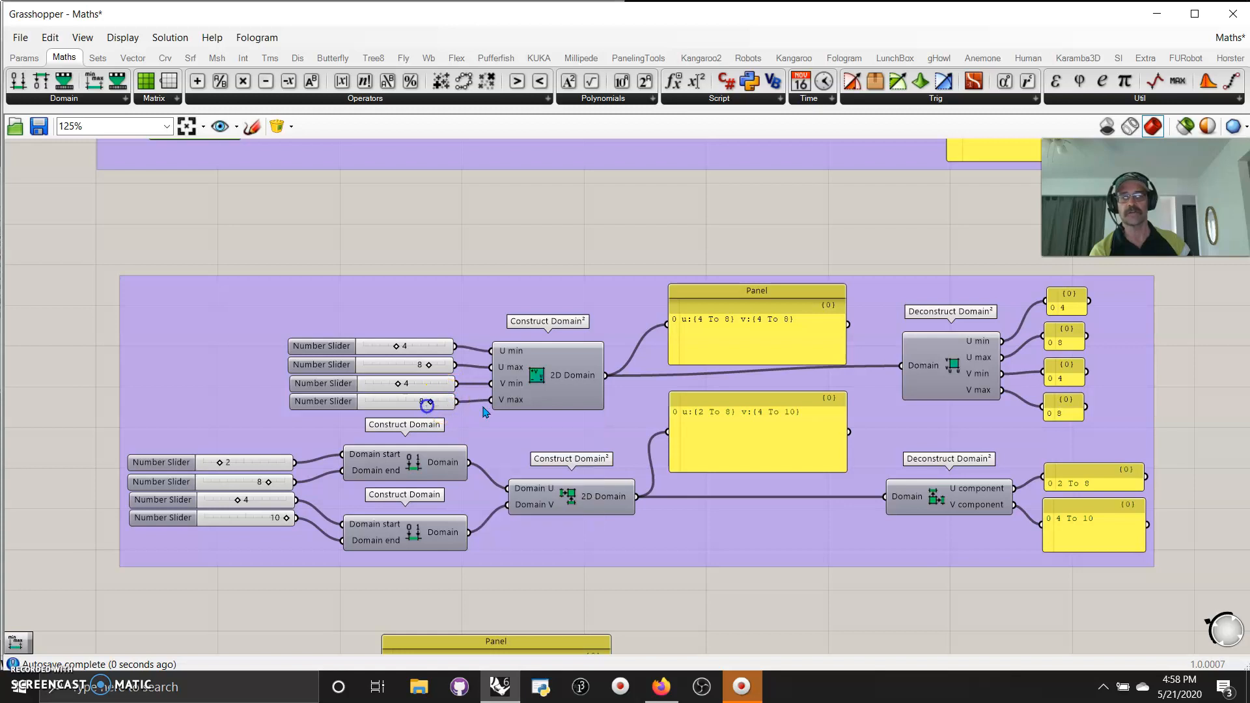
{"action": "right_click_drag", "start_coordinate": [717, 560], "coordinate": [712, 493]}
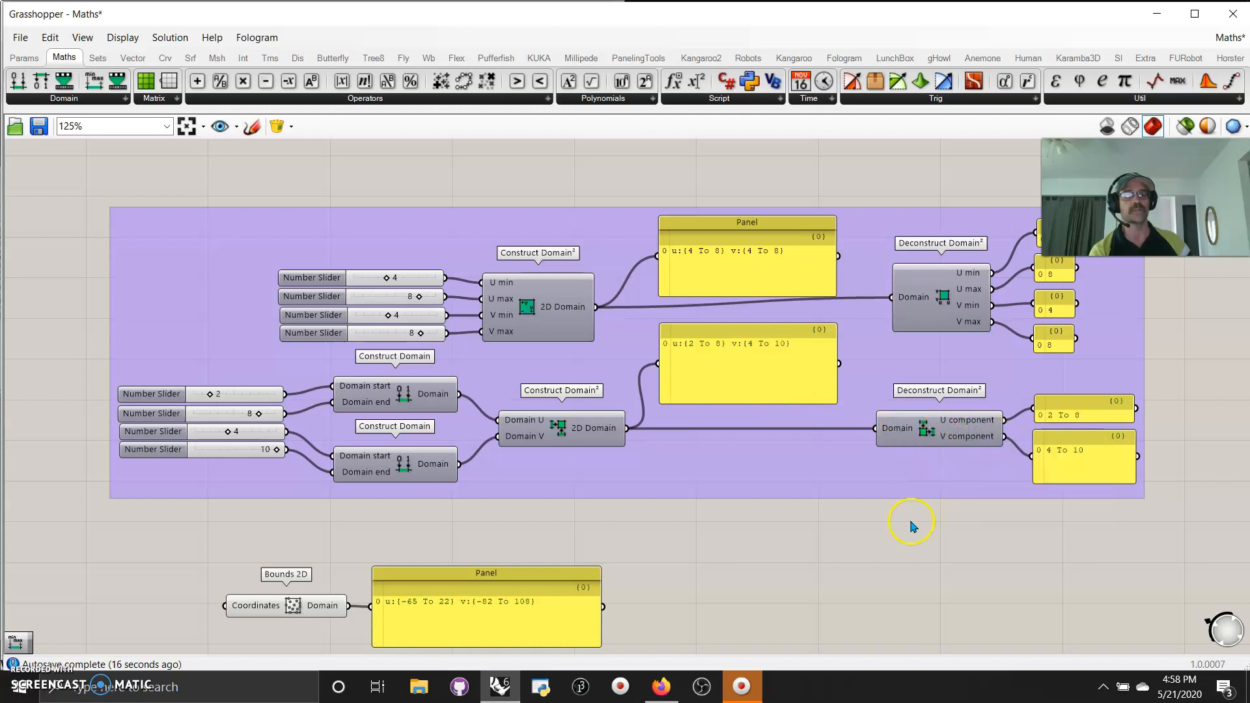
{"action": "right_click_drag", "start_coordinate": [881, 547], "coordinate": [860, 343]}
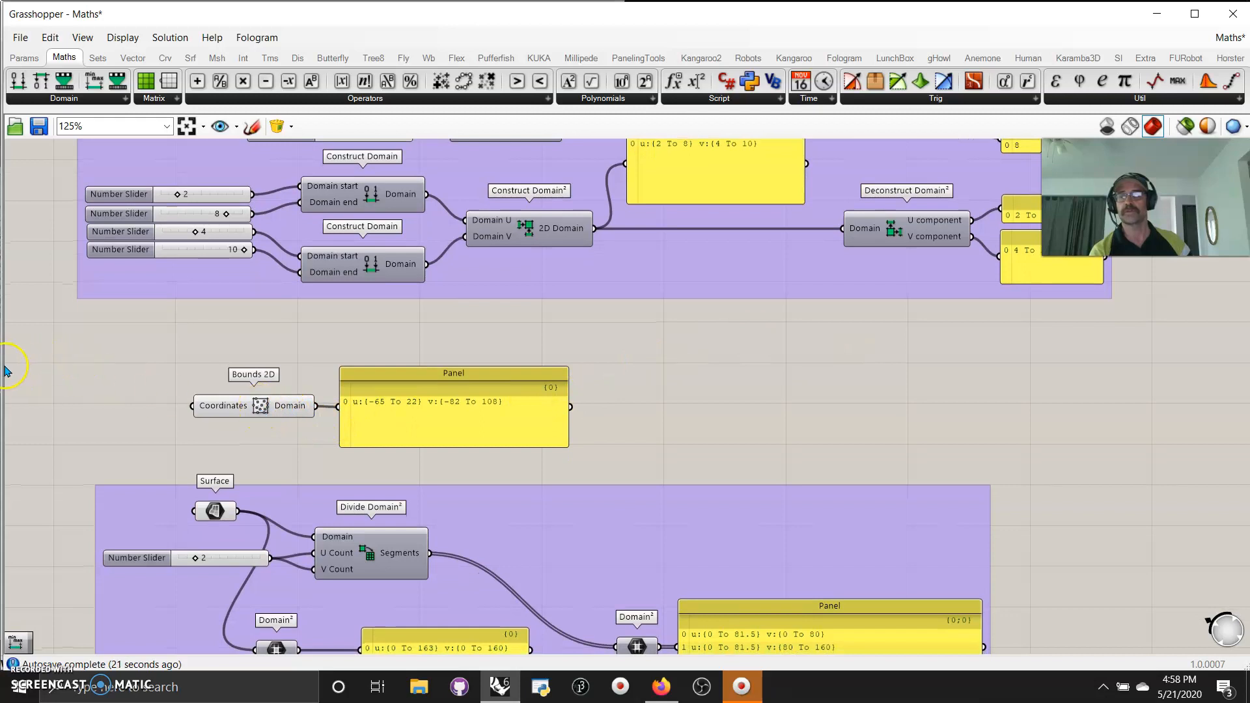
Narrow the Grasshopper window to uncover Rhino and set five new points on the Perspective grid as Bounds 2D's Coordinates
{"action": "left_click_drag", "start_coordinate": [3, 385], "coordinate": [502, 415]}
{"action": "right_click", "coordinate": [720, 410]}
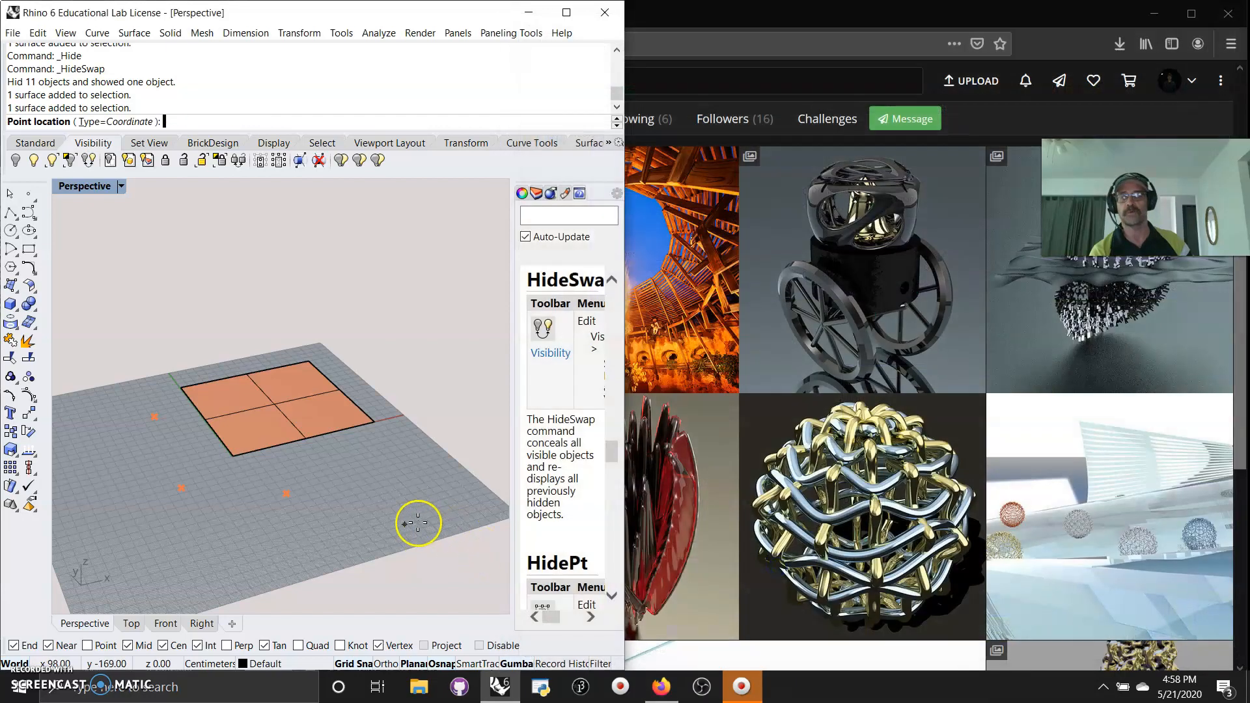
{"action": "left_click", "coordinate": [373, 500]}
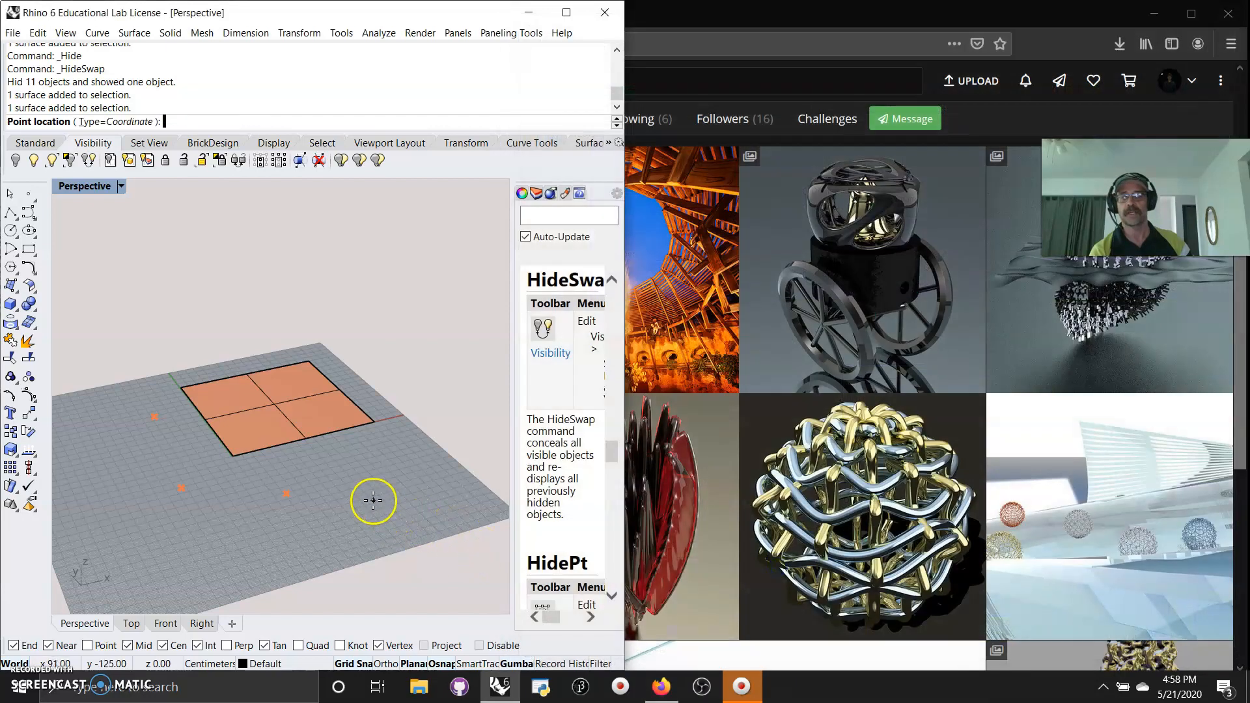
{"action": "left_click", "coordinate": [303, 540]}
{"action": "left_click", "coordinate": [342, 467]}
{"action": "left_click", "coordinate": [215, 500]}
{"action": "left_click", "coordinate": [151, 517]}
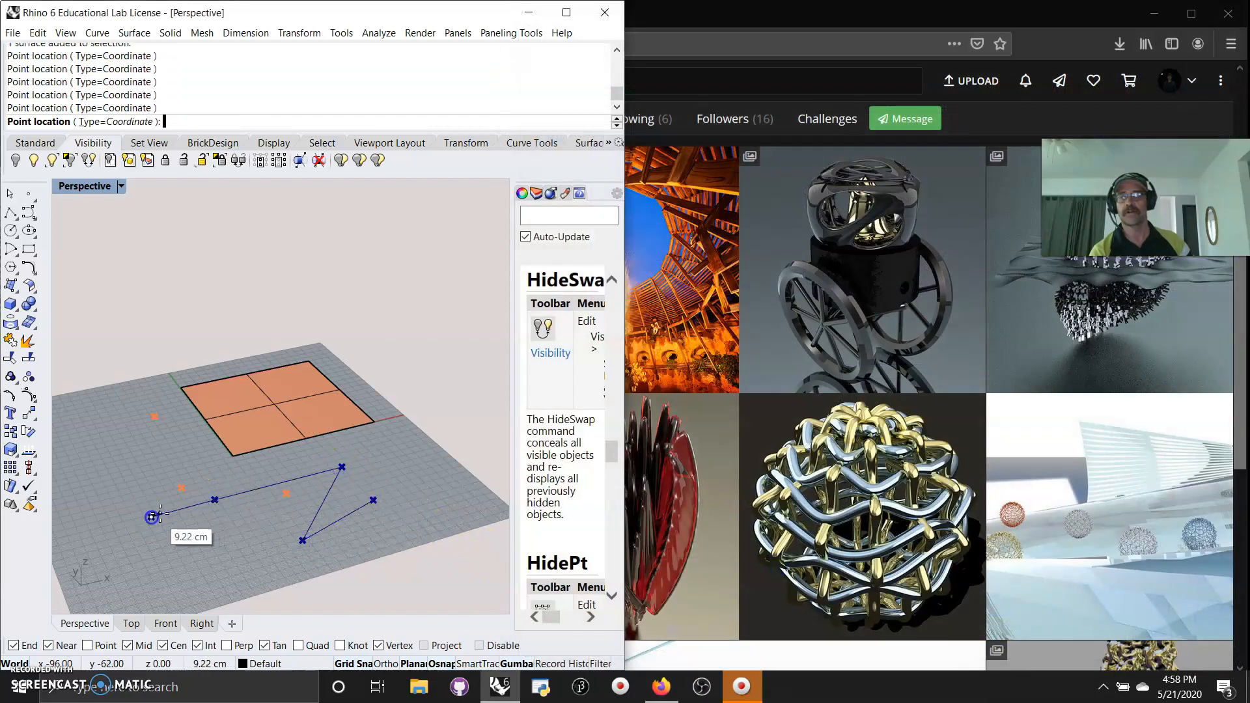
{"action": "right_click", "coordinate": [161, 514]}
Move the Bounds 2D component and its output panel to the right to free space before the Coordinates input
{"action": "right_click_drag", "start_coordinate": [791, 447], "coordinate": [653, 402]}
{"action": "mouse_move", "coordinate": [619, 361]}
{"action": "left_mouse_down"}
{"action": "mouse_move", "coordinate": [650, 371]}
{"action": "mouse_move", "coordinate": [606, 371]}
{"action": "left_mouse_up"}
{"action": "left_click_drag", "start_coordinate": [770, 379], "coordinate": [929, 374]}
{"action": "left_click_drag", "start_coordinate": [646, 380], "coordinate": [806, 367]}
Place a Point parameter before Bounds 2D, then replace it with a parameter extracted from the Coordinates input
{"action": "left_click", "coordinate": [519, 57]}
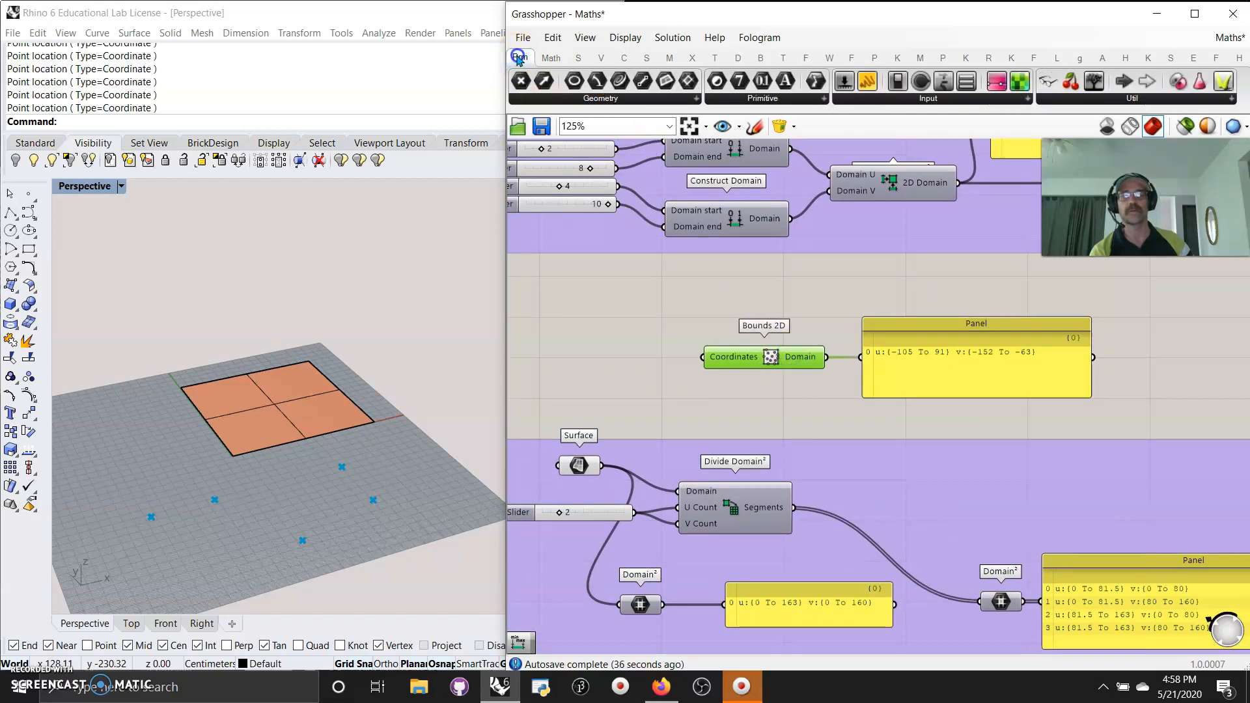
{"action": "left_click_drag", "start_coordinate": [521, 81], "coordinate": [604, 351]}
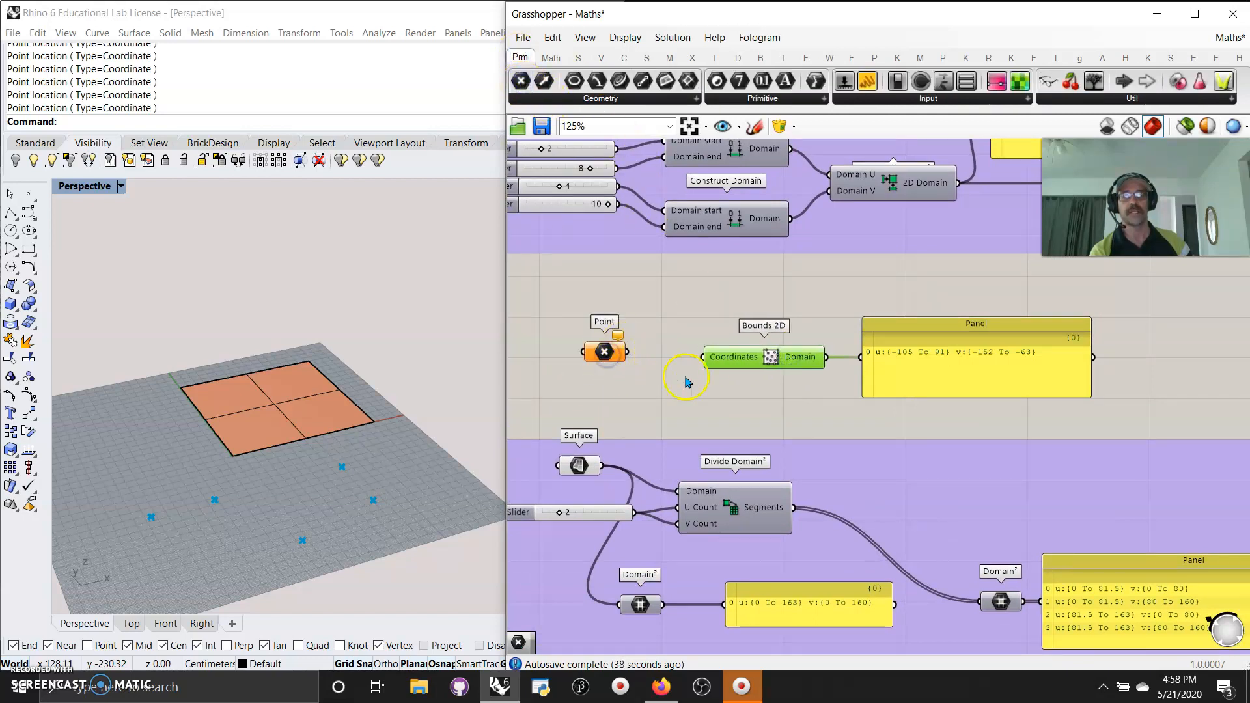
{"action": "right_click", "coordinate": [731, 362]}
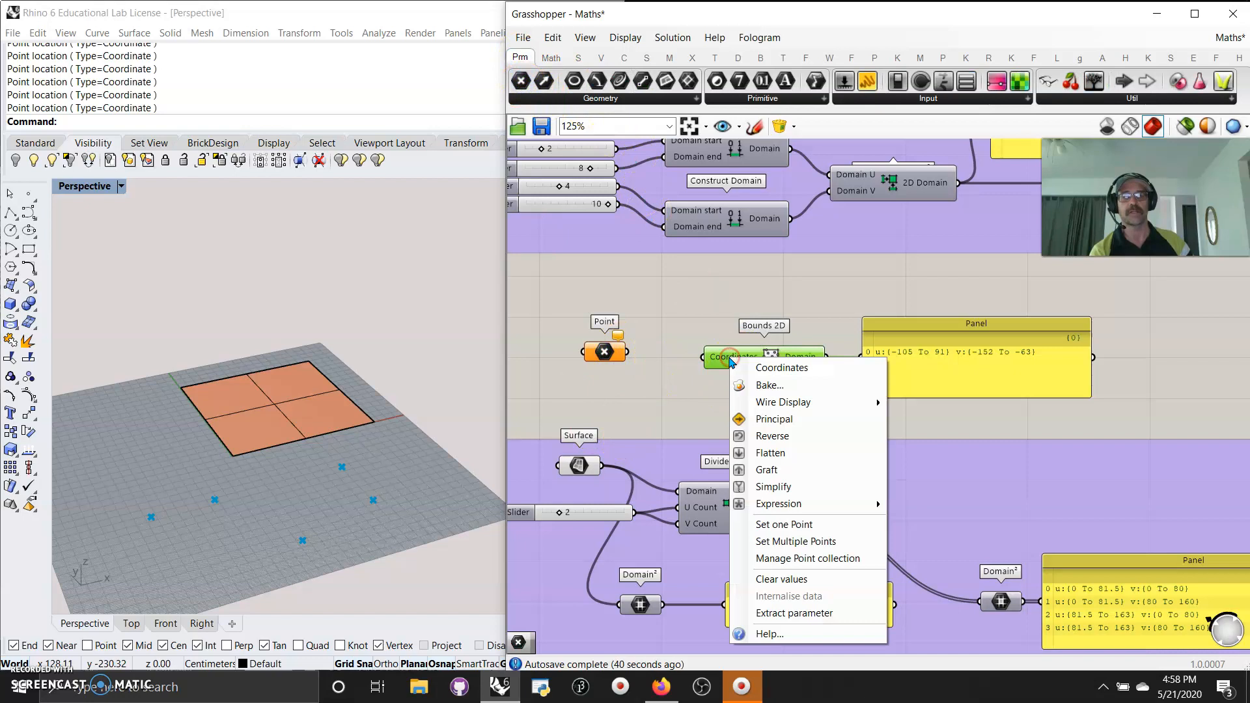
{"action": "left_click", "coordinate": [787, 612]}
{"action": "left_click", "coordinate": [594, 356]}
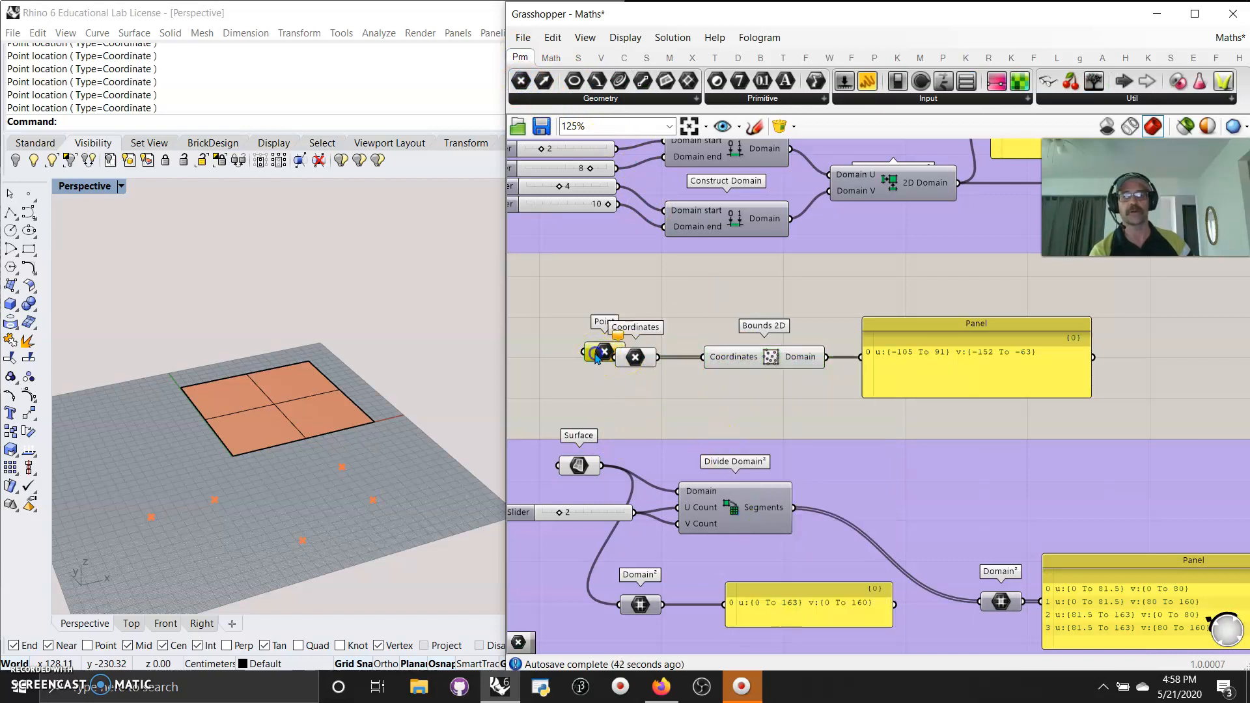
{"action": "key", "text": "Delete"}
{"action": "left_click", "coordinate": [641, 358]}
{"action": "left_click_drag", "start_coordinate": [643, 362], "coordinate": [626, 361]}
{"action": "left_click", "coordinate": [482, 440]}
{"action": "left_click", "coordinate": [771, 359]}
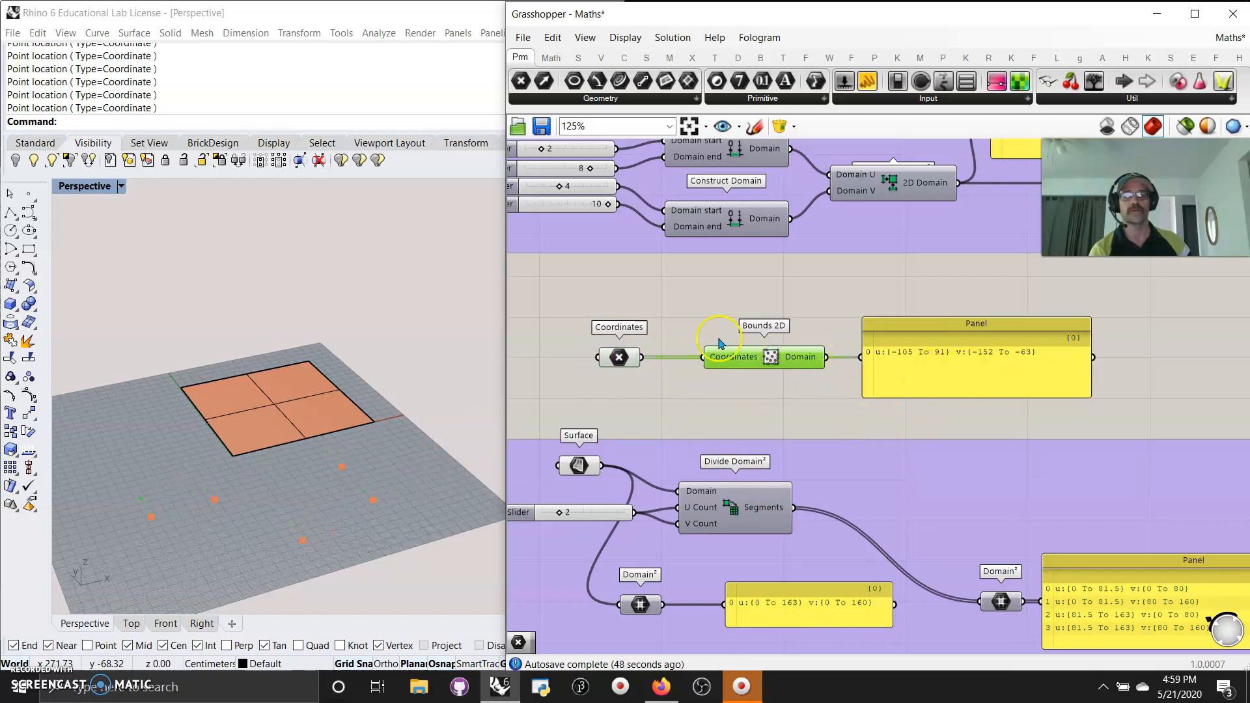
Hide the source surface in Rhino and highlight the Surface parameter's preview for the Divide Domain² example
{"action": "right_click_drag", "start_coordinate": [781, 413], "coordinate": [936, 394]}
{"action": "left_click", "coordinate": [645, 349]}
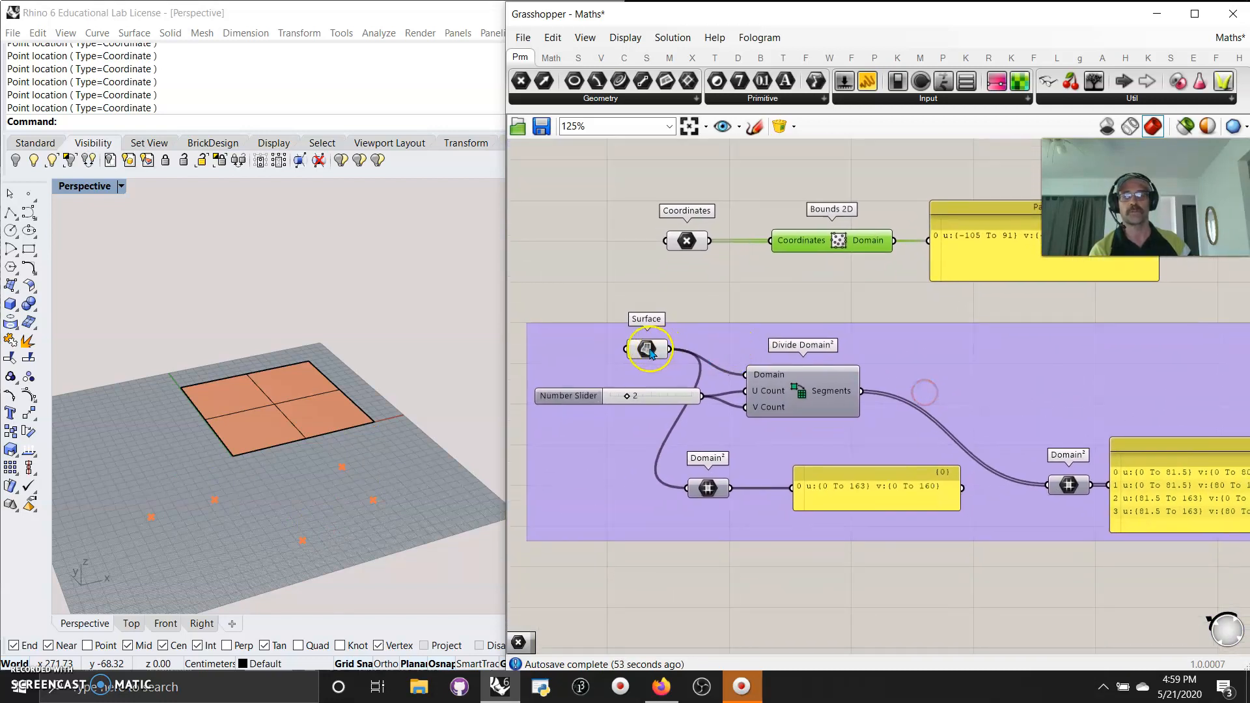
{"action": "left_click", "coordinate": [317, 427]}
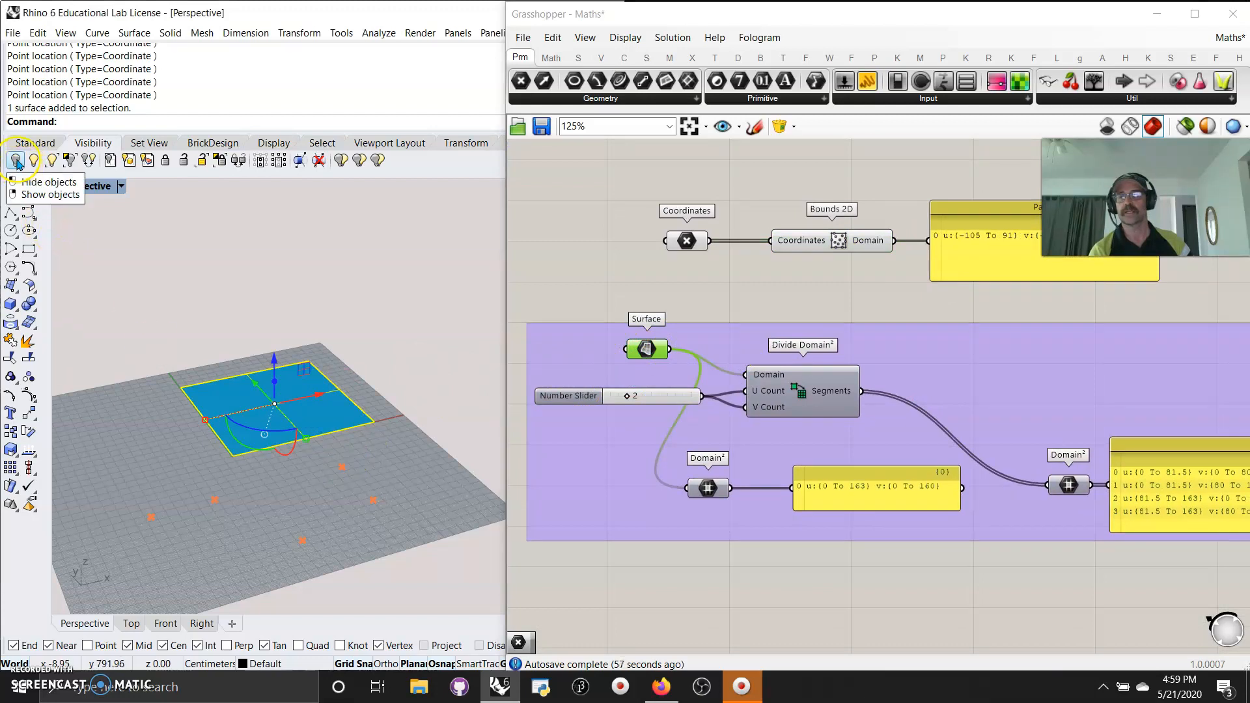
{"action": "left_click", "coordinate": [14, 160]}
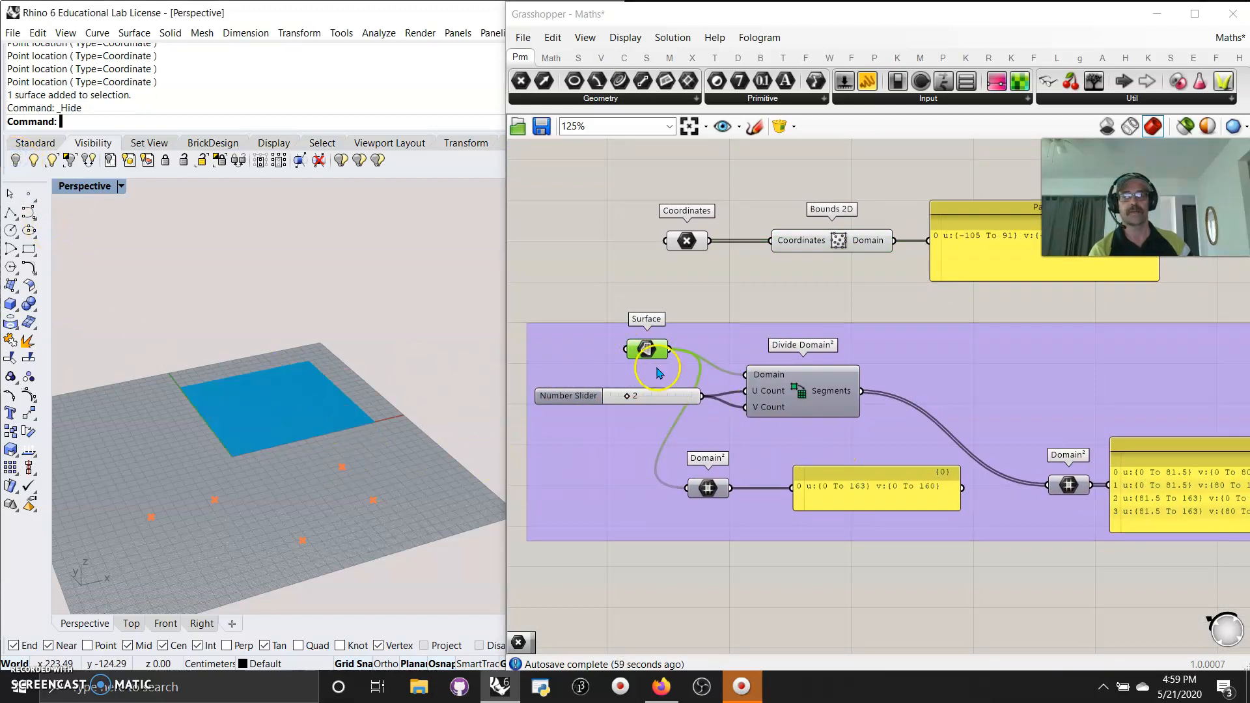
{"action": "right_click_drag", "start_coordinate": [335, 410], "coordinate": [323, 432]}
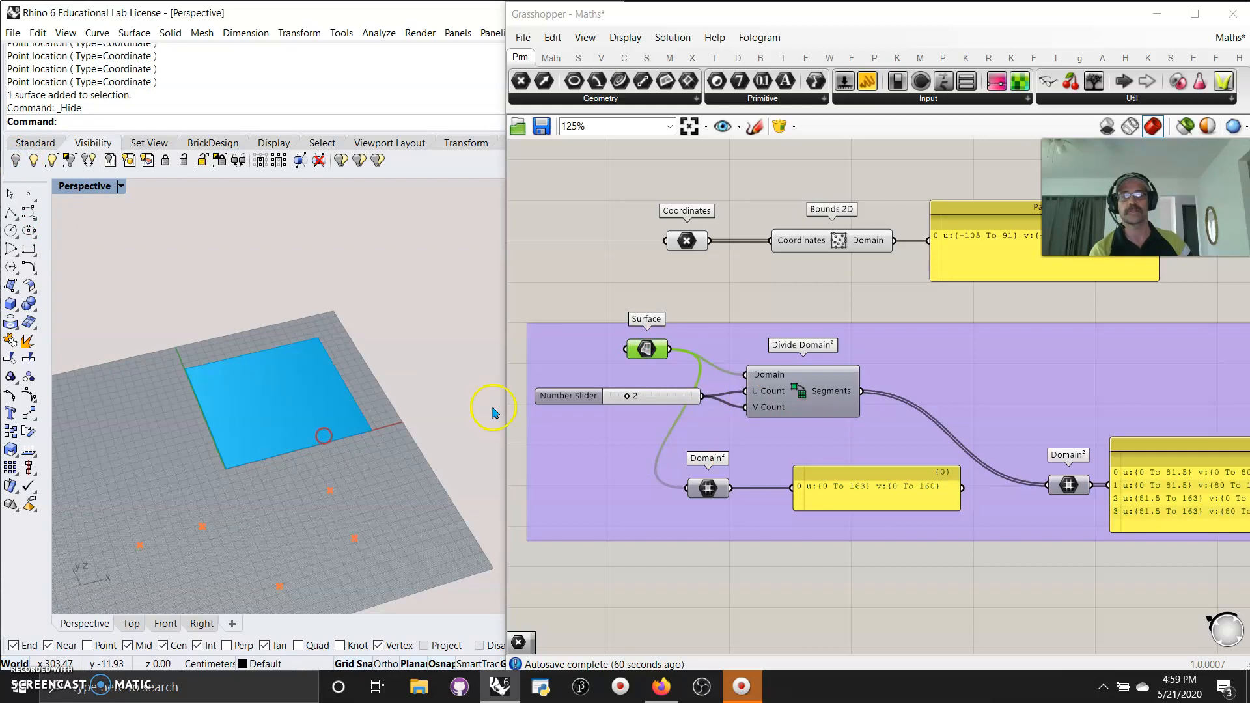
Shift Divide Domain² slightly right, set its shared U and V Count slider to 4, and inspect the resulting segments
{"action": "left_click_drag", "start_coordinate": [795, 394], "coordinate": [811, 394]}
{"action": "left_click_drag", "start_coordinate": [627, 395], "coordinate": [642, 405]}
{"action": "scroll", "coordinate": [306, 380], "scroll_direction": "up", "scroll_amount": 3}
{"action": "scroll", "coordinate": [315, 377], "scroll_direction": "down", "scroll_amount": 2}
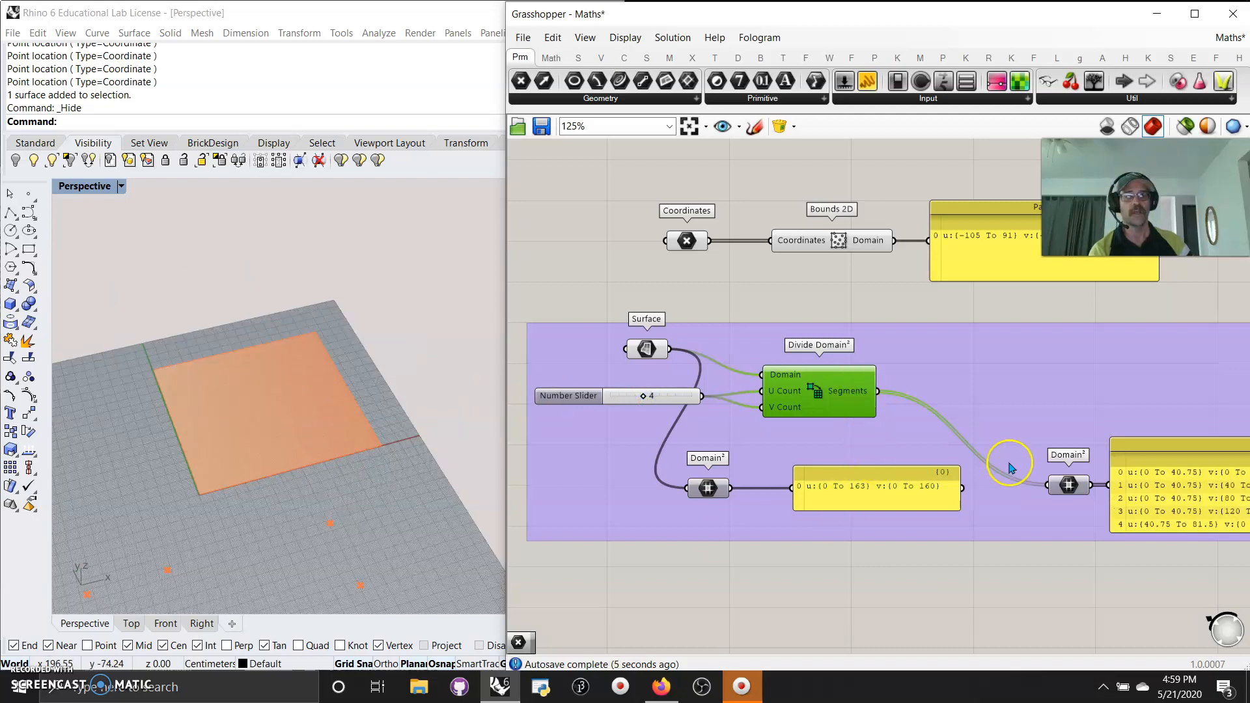
{"action": "right_click_drag", "start_coordinate": [1041, 421], "coordinate": [983, 395]}
{"action": "left_click", "coordinate": [589, 320]}
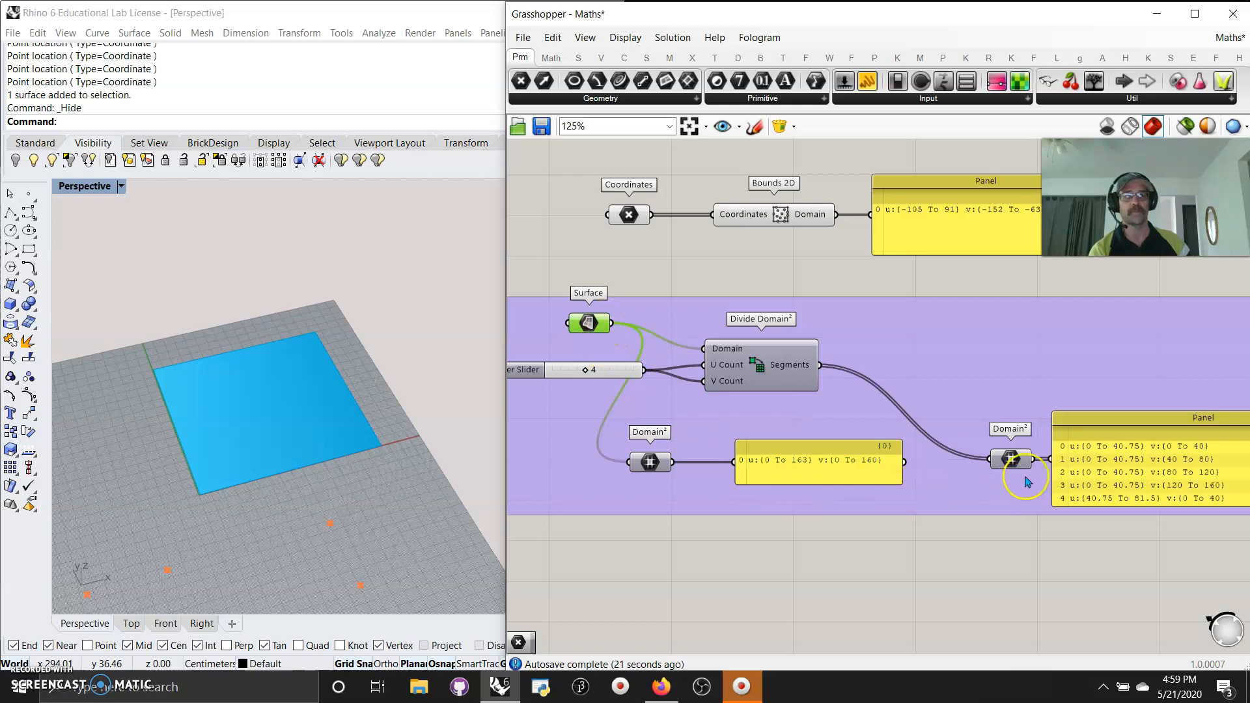
Set the shared U and V Count slider of Divide Domain² to 10 and enlarge the output panel to list more segments
{"action": "left_click", "coordinate": [1124, 492]}
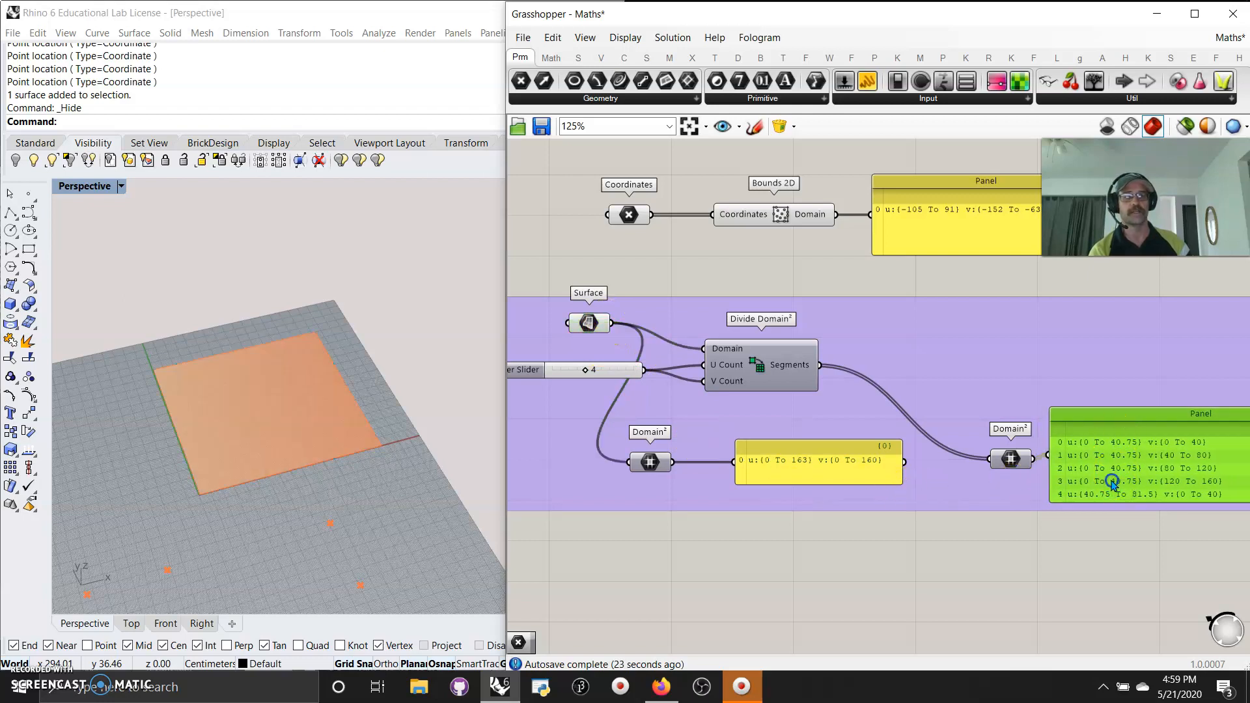
{"action": "left_click_drag", "start_coordinate": [1112, 482], "coordinate": [1107, 490]}
{"action": "left_click_drag", "start_coordinate": [585, 369], "coordinate": [630, 375]}
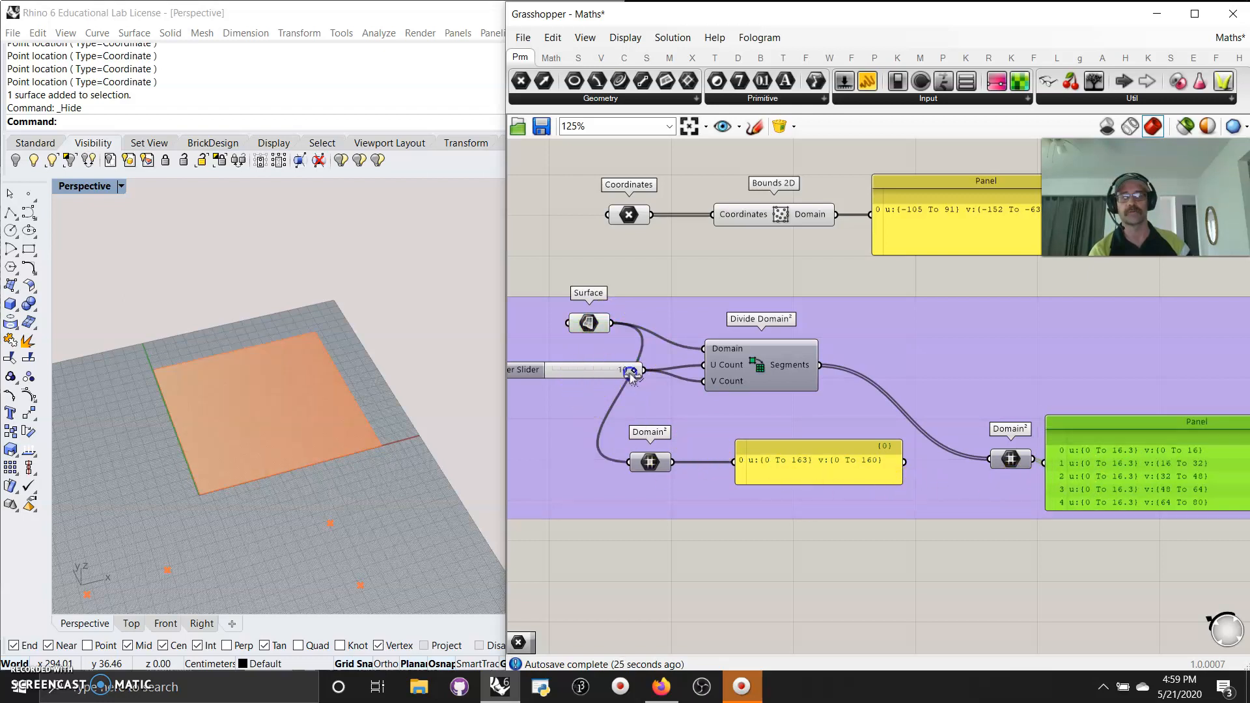
{"action": "left_click_drag", "start_coordinate": [1120, 510], "coordinate": [1133, 597]}
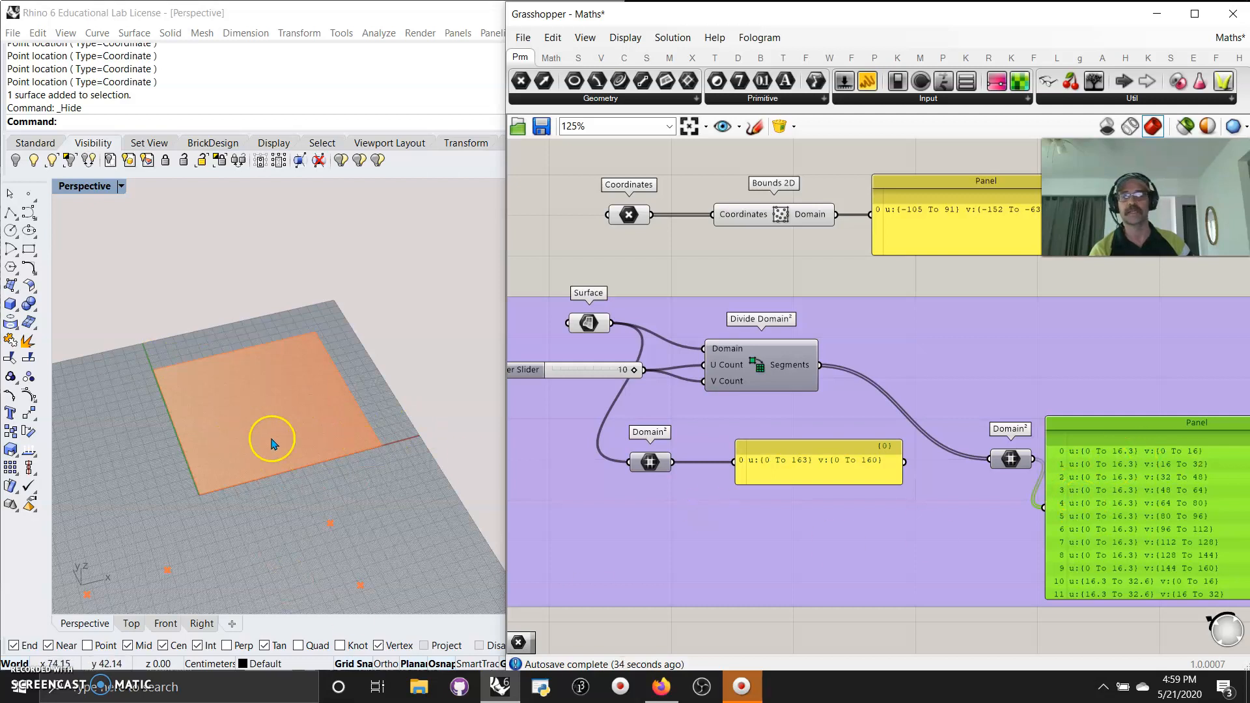
{"action": "left_click", "coordinate": [587, 323]}
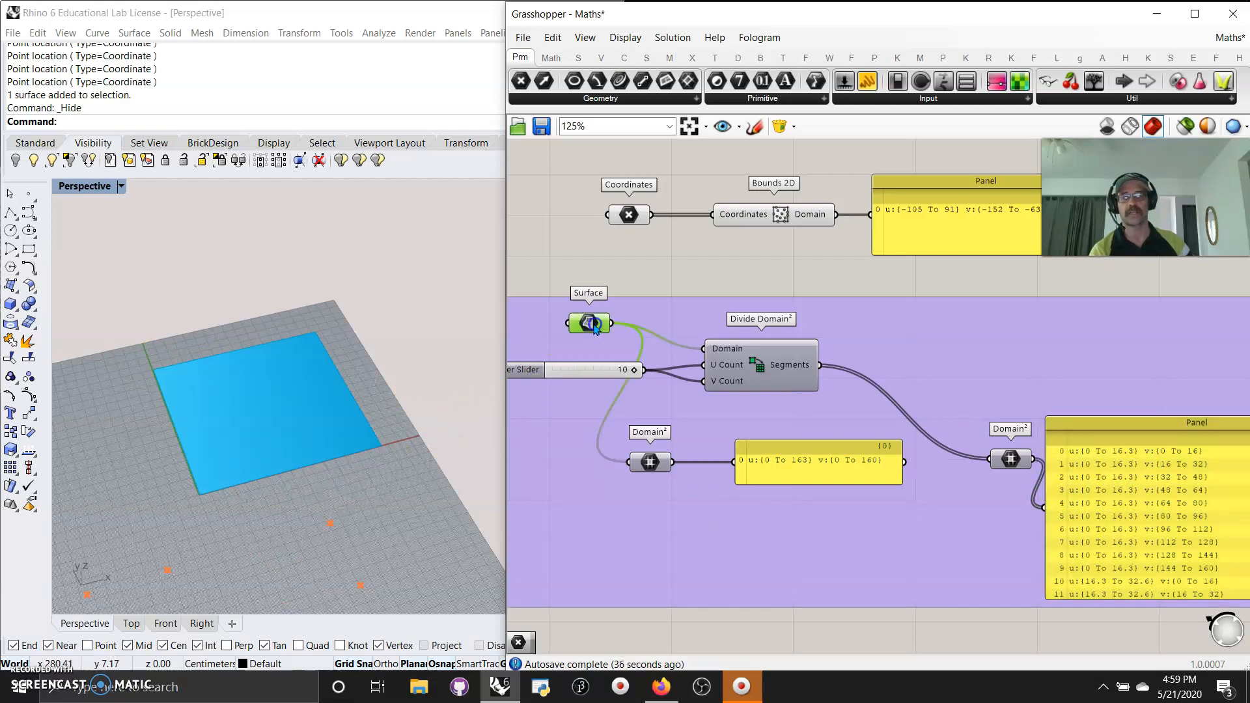
Review the laid-out Maths Domain components, including Find Domain and Includes, that have no wired example yet
{"action": "scroll", "coordinate": [840, 554], "scroll_direction": "down", "scroll_amount": 5}
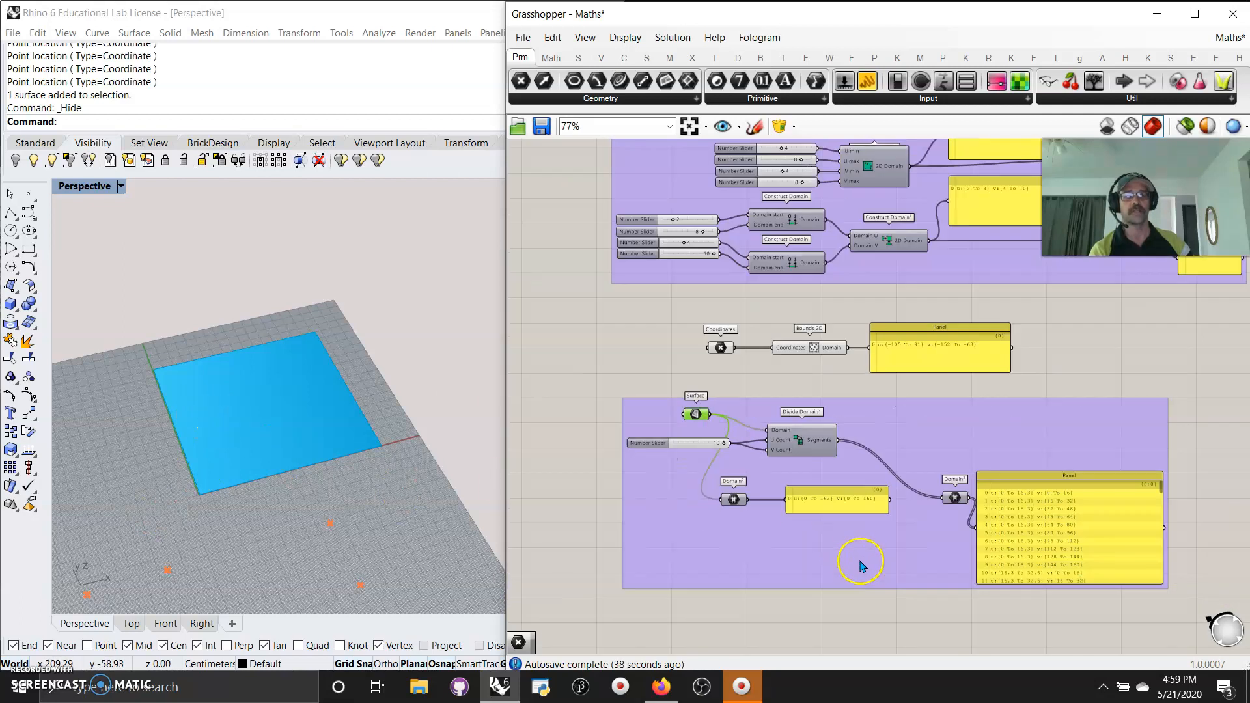
{"action": "scroll", "coordinate": [842, 531], "scroll_direction": "down", "scroll_amount": 1}
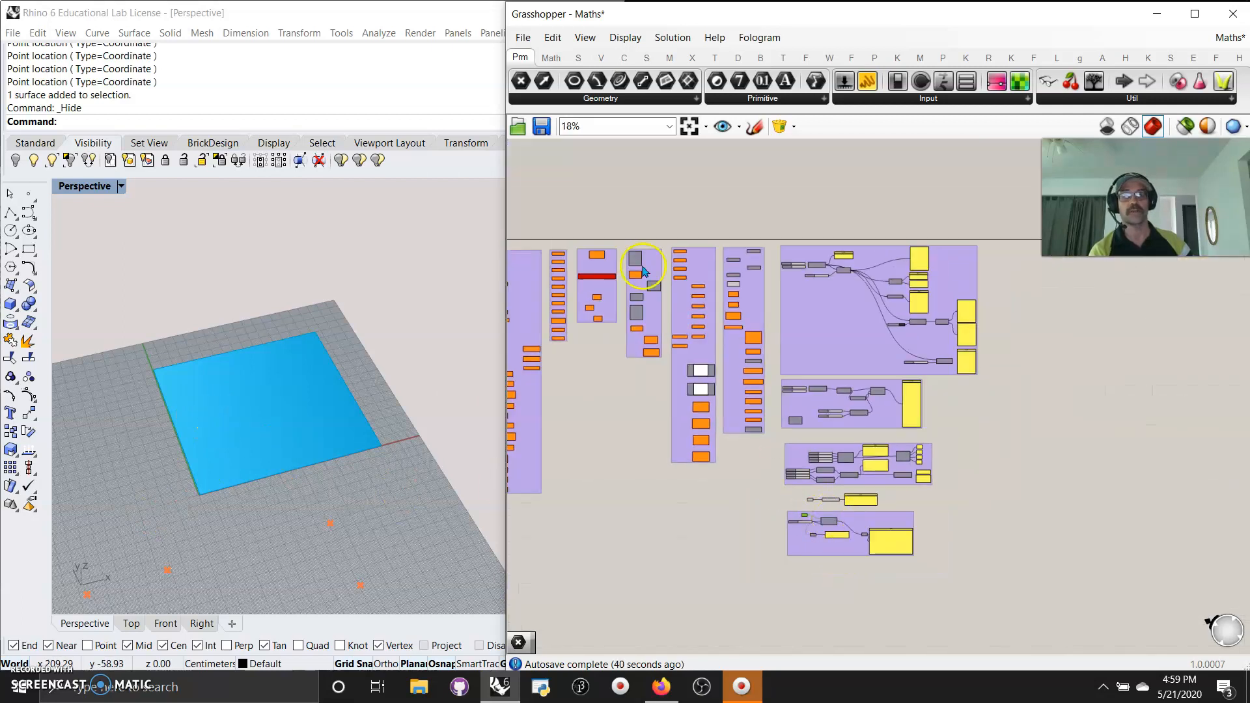
{"action": "left_click", "coordinate": [550, 57]}
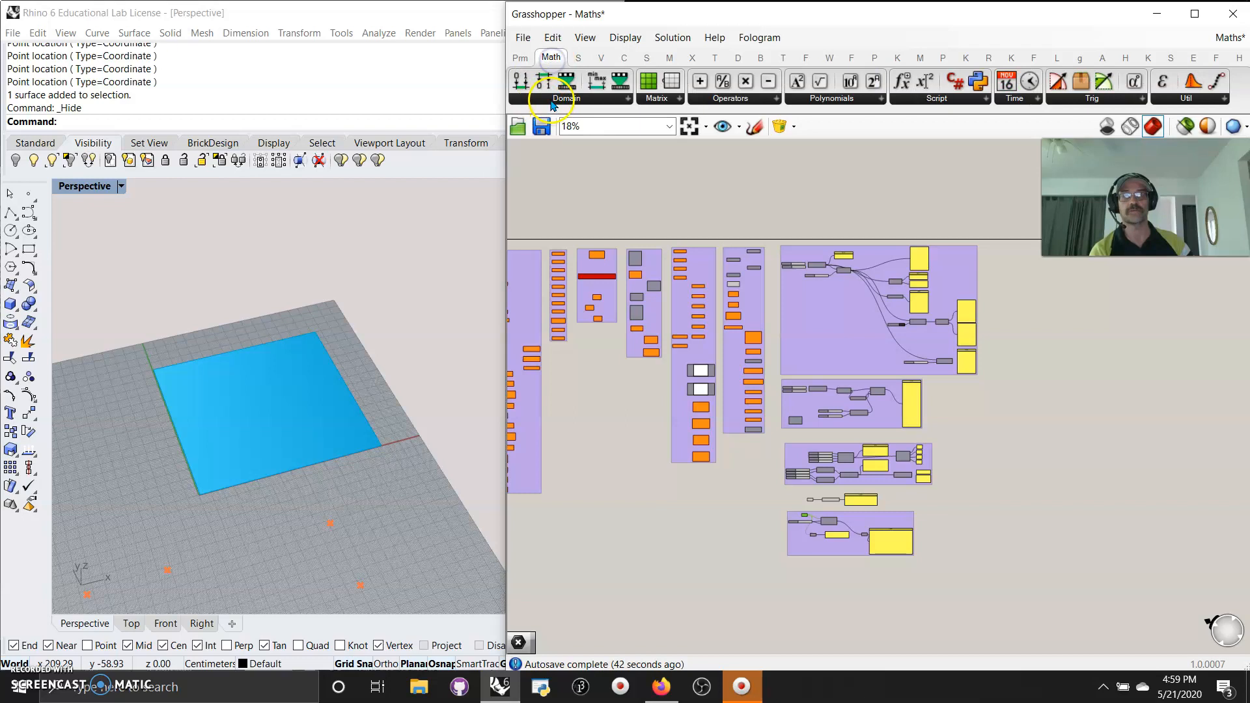
{"action": "left_click", "coordinate": [551, 101]}
{"action": "right_click_drag", "start_coordinate": [619, 593], "coordinate": [915, 599]}
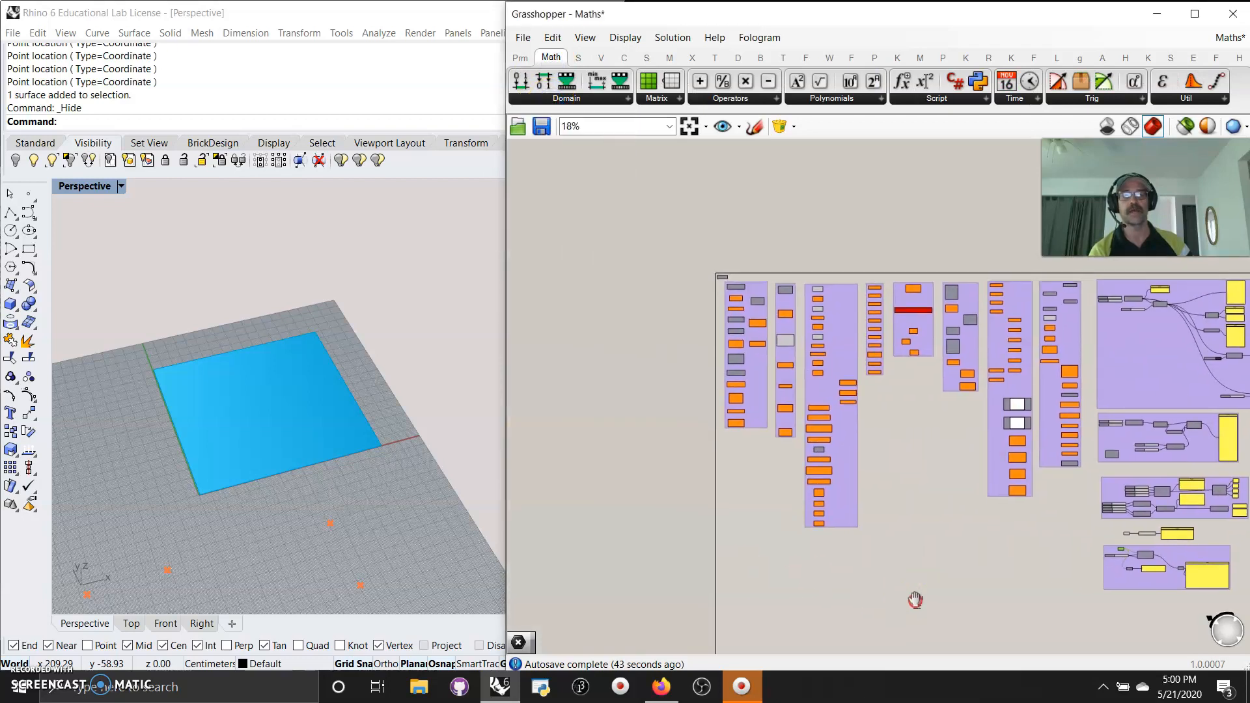
{"action": "scroll", "coordinate": [795, 312], "scroll_direction": "up", "scroll_amount": 8}
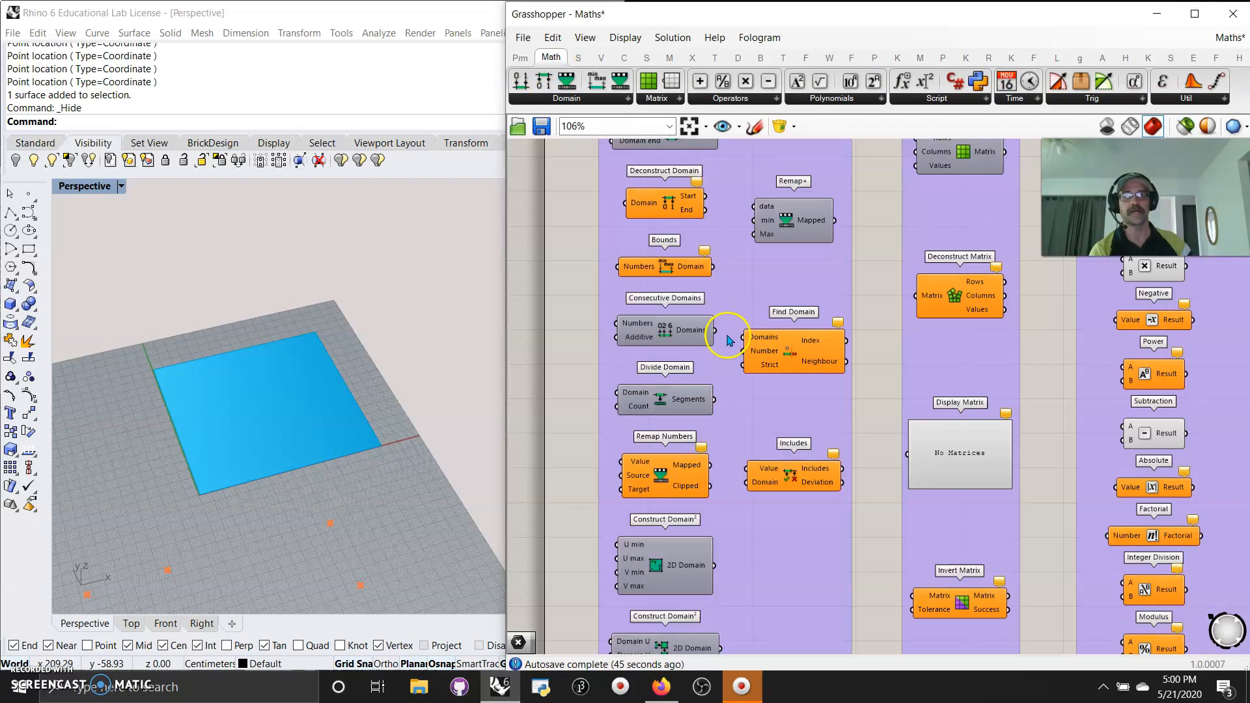
{"action": "scroll", "coordinate": [728, 340], "scroll_direction": "up", "scroll_amount": 1}
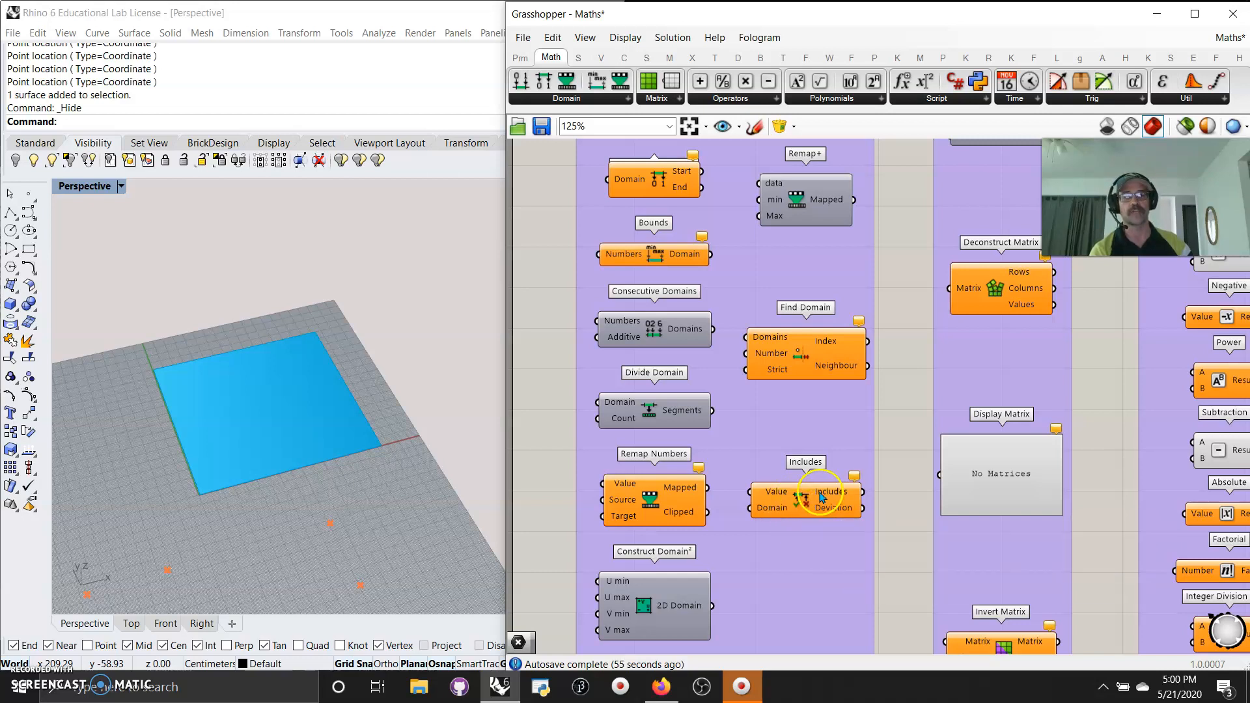
Select all the wired domain examples beside the component columns and put them in one enclosing group
{"action": "scroll", "coordinate": [821, 496], "scroll_direction": "down", "scroll_amount": 6}
{"action": "mouse_move", "coordinate": [1098, 627]}
{"action": "right_mouse_down"}
{"action": "mouse_move", "coordinate": [705, 432]}
{"action": "mouse_move", "coordinate": [514, 402]}
{"action": "right_mouse_up"}
{"action": "right_click_drag", "start_coordinate": [1230, 398], "coordinate": [1032, 433]}
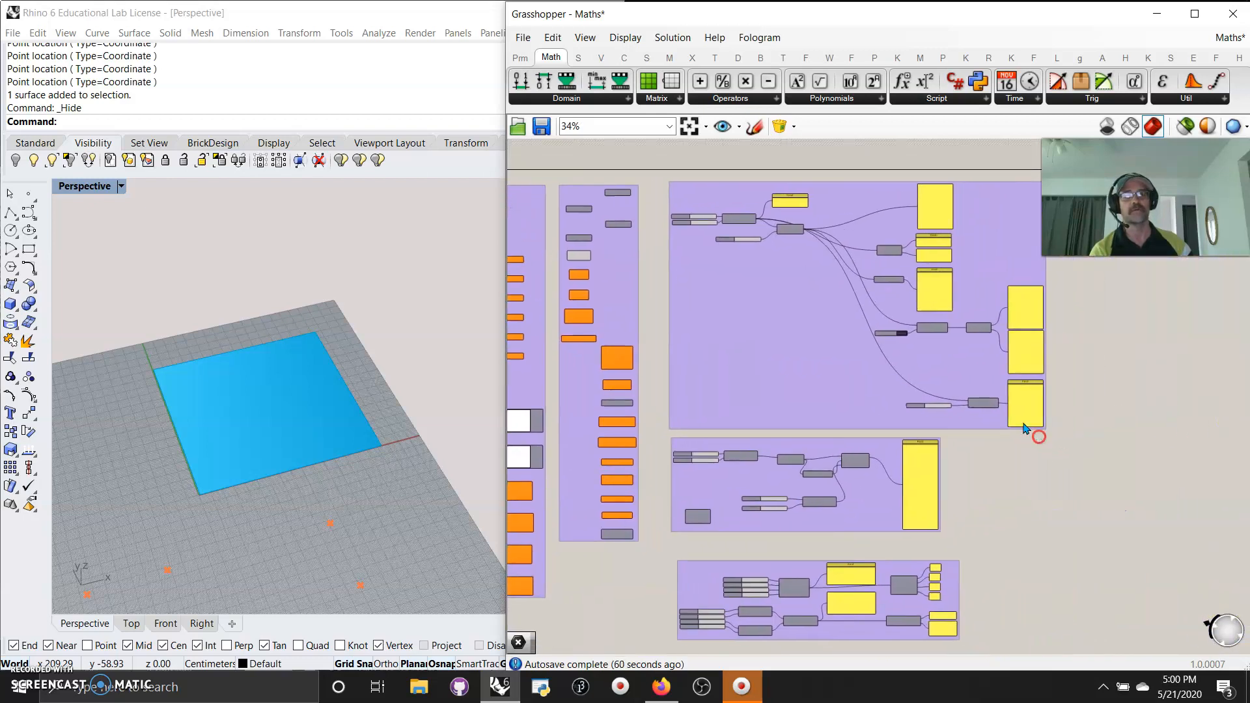
{"action": "scroll", "coordinate": [1025, 429], "scroll_direction": "down", "scroll_amount": 4}
{"action": "left_click_drag", "start_coordinate": [1069, 563], "coordinate": [916, 311]}
{"action": "right_click", "coordinate": [919, 251]}
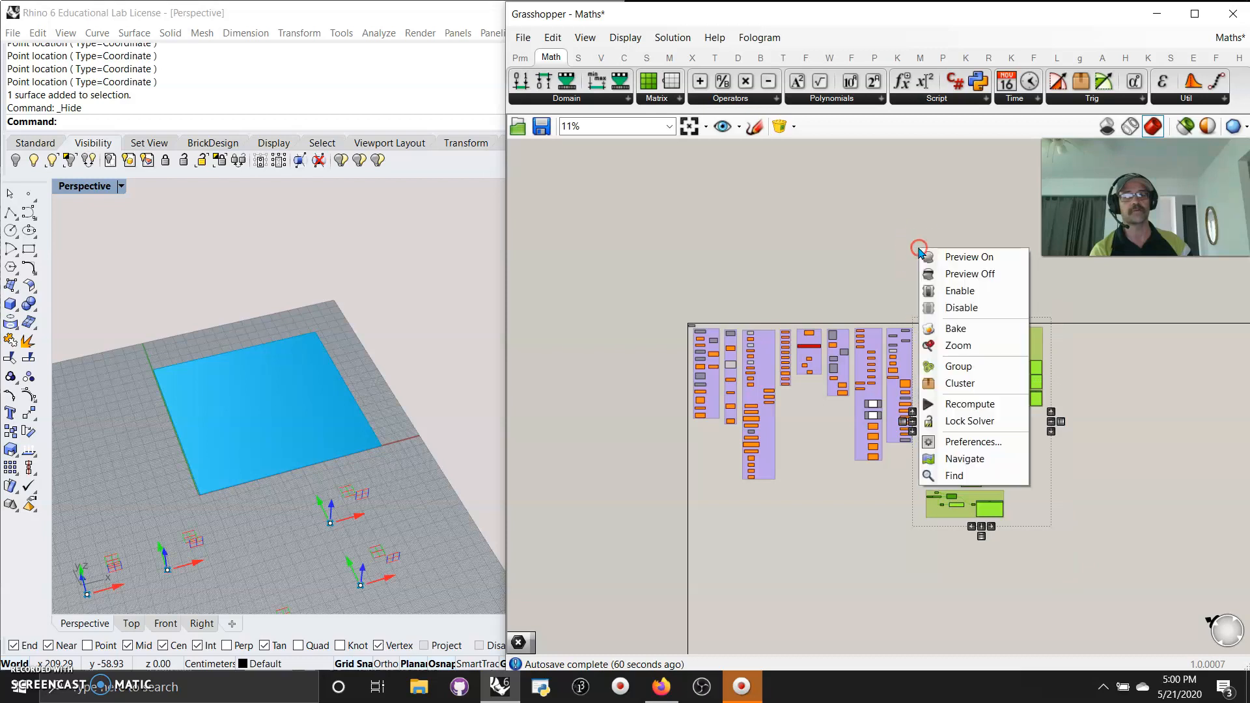
{"action": "left_click", "coordinate": [957, 366]}
Change the colour of the new group around the domain examples to light cyan-blue
{"action": "right_click", "coordinate": [1035, 491]}
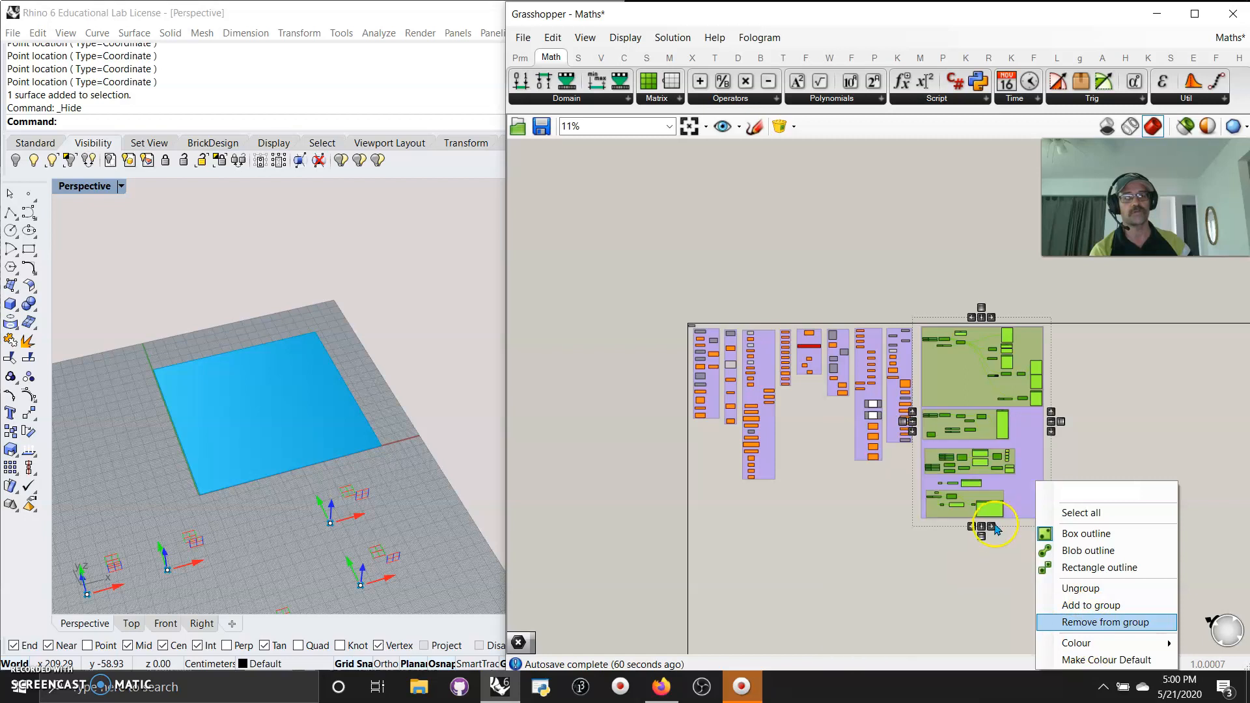
{"action": "mouse_move", "coordinate": [1074, 643]}
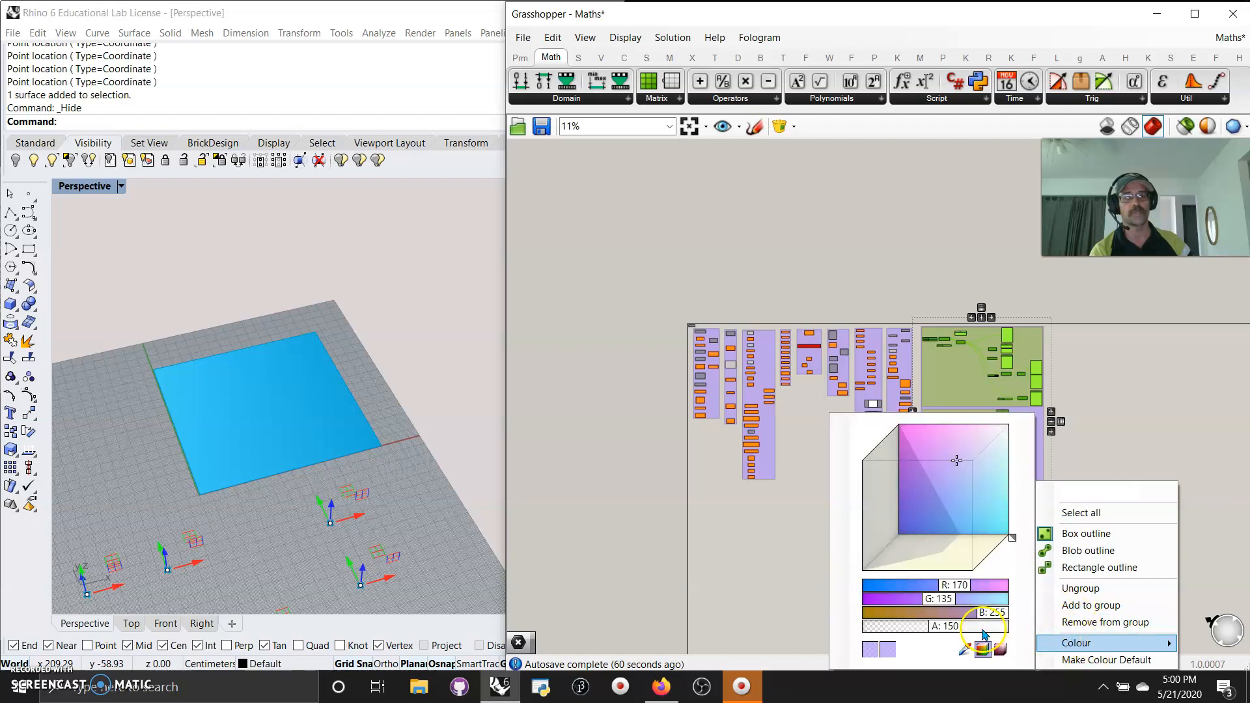
{"action": "left_click", "coordinate": [987, 517]}
{"action": "left_click", "coordinate": [1118, 426]}
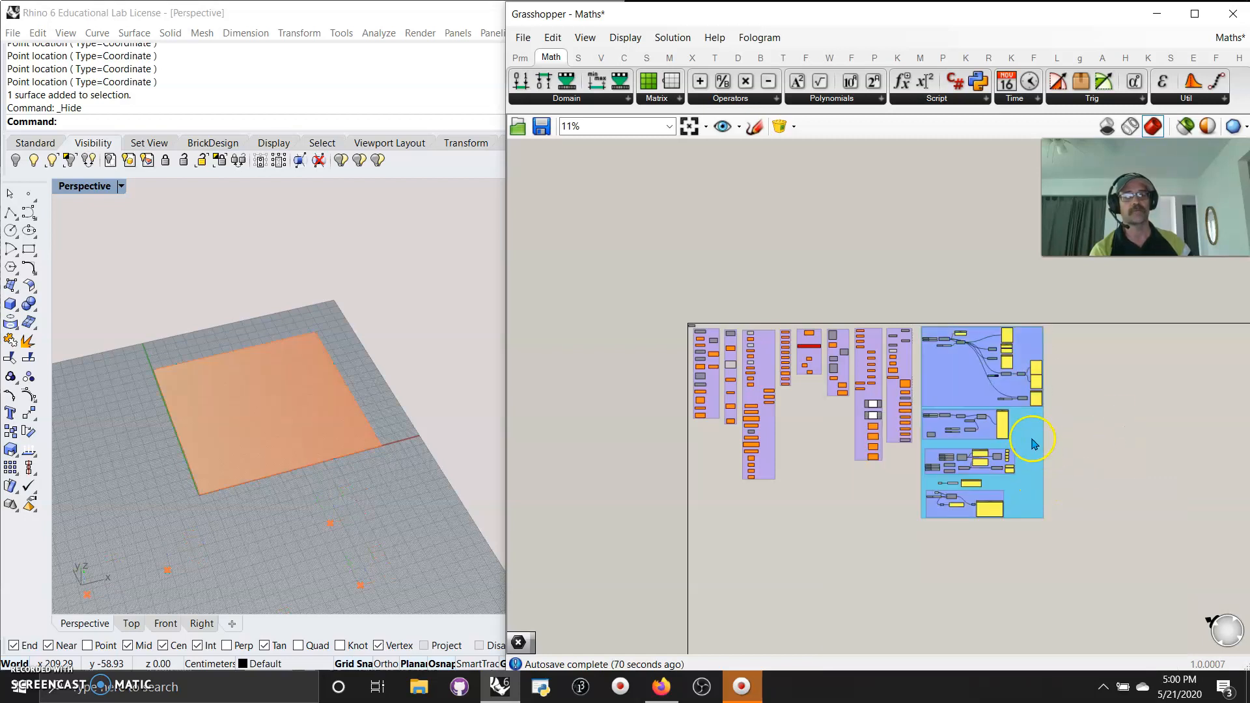
Examine the Matrix components, such as Construct, Deconstruct and Display Matrix, and the neighbouring Operators components
{"action": "scroll", "coordinate": [753, 370], "scroll_direction": "up", "scroll_amount": 8}
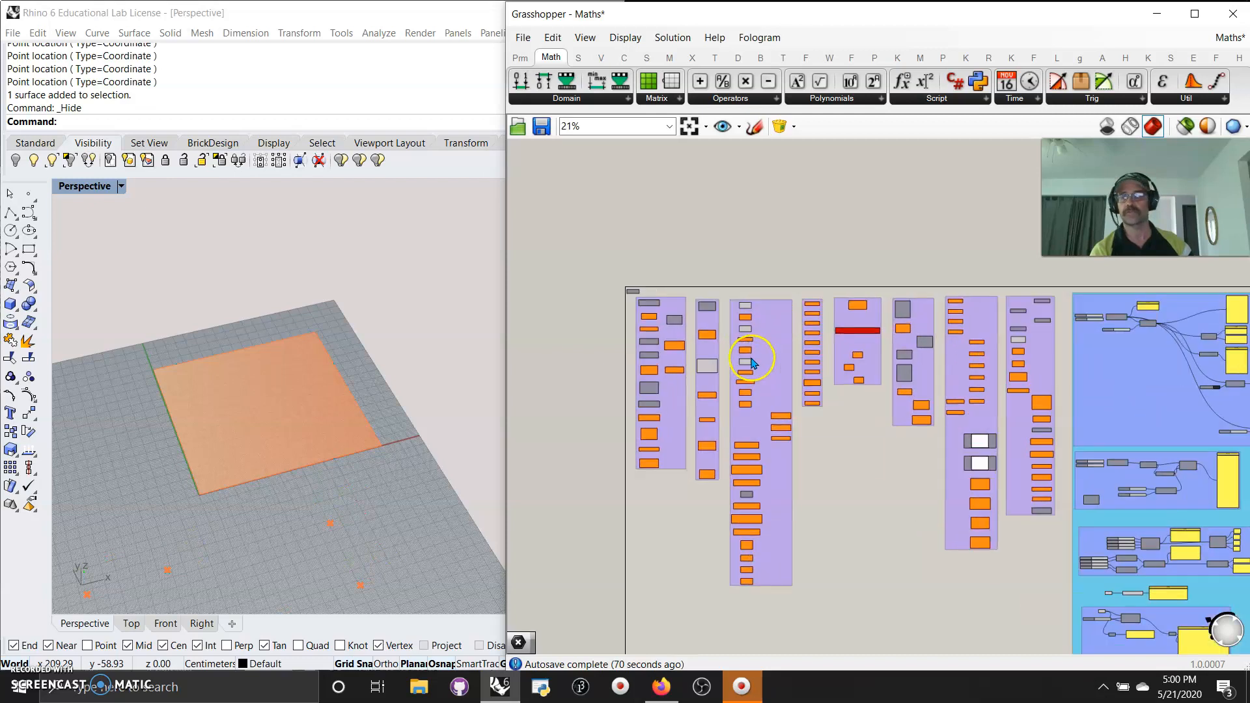
{"action": "right_click_drag", "start_coordinate": [694, 331], "coordinate": [829, 450]}
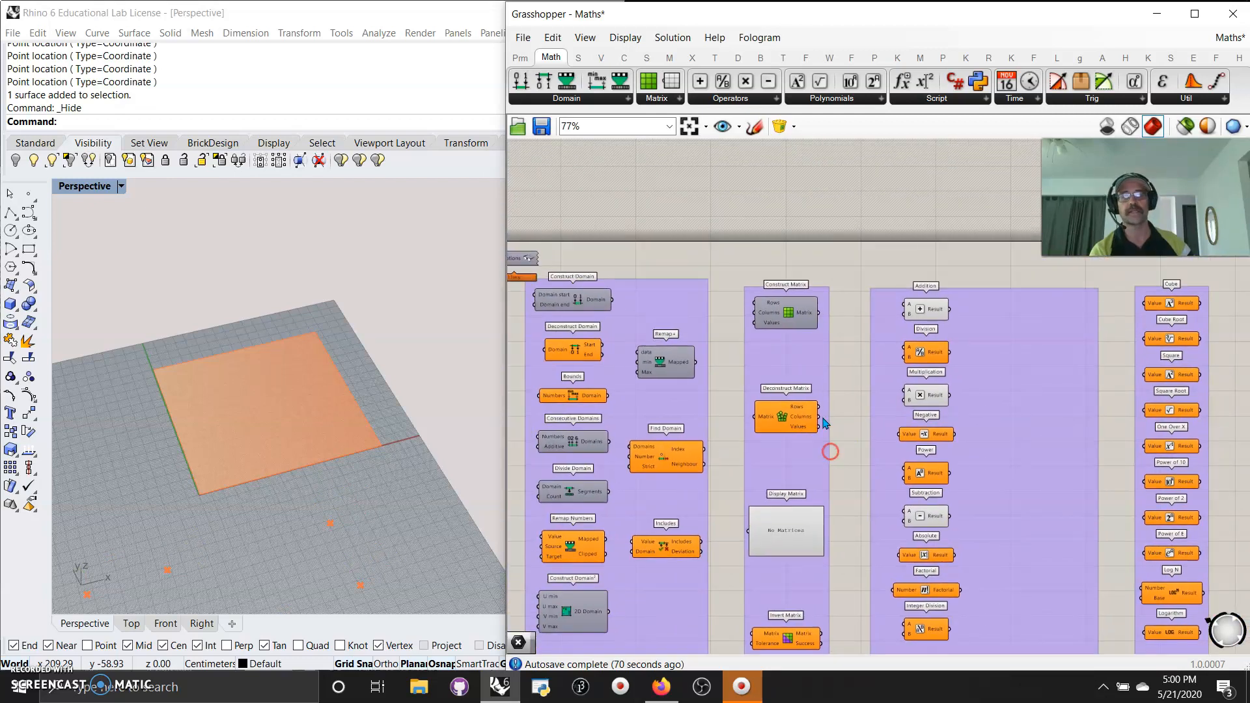
{"action": "scroll", "coordinate": [803, 387], "scroll_direction": "up", "scroll_amount": 2}
{"action": "scroll", "coordinate": [794, 364], "scroll_direction": "down", "scroll_amount": 4}
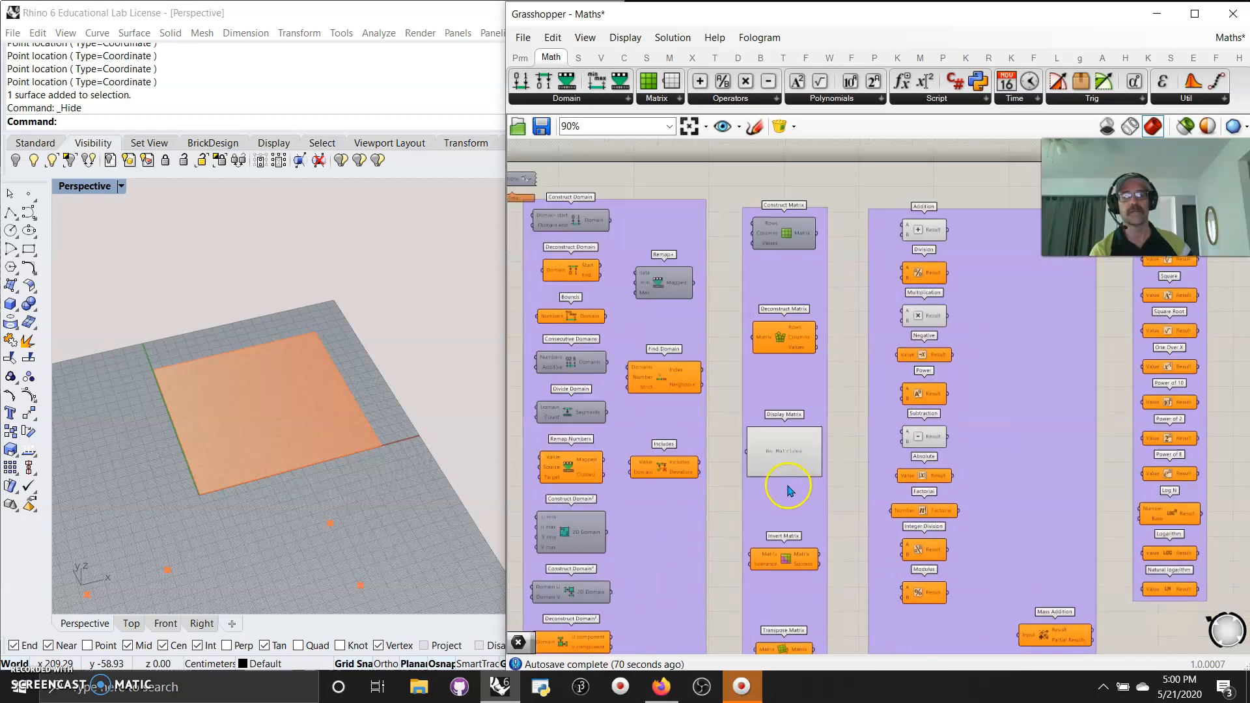
{"action": "scroll", "coordinate": [788, 490], "scroll_direction": "up", "scroll_amount": 4}
{"action": "right_click_drag", "start_coordinate": [826, 525], "coordinate": [762, 144]}
{"action": "right_click_drag", "start_coordinate": [762, 651], "coordinate": [652, 241]}
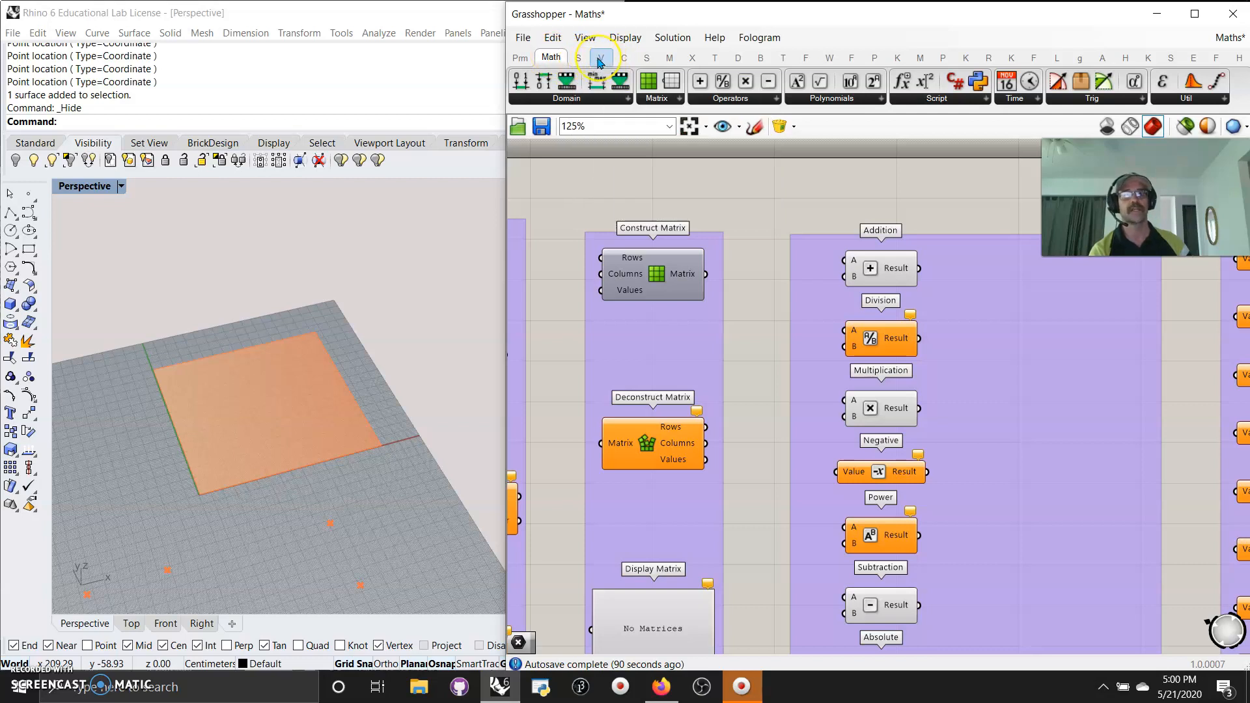
{"action": "mouse_move", "coordinate": [600, 63]}
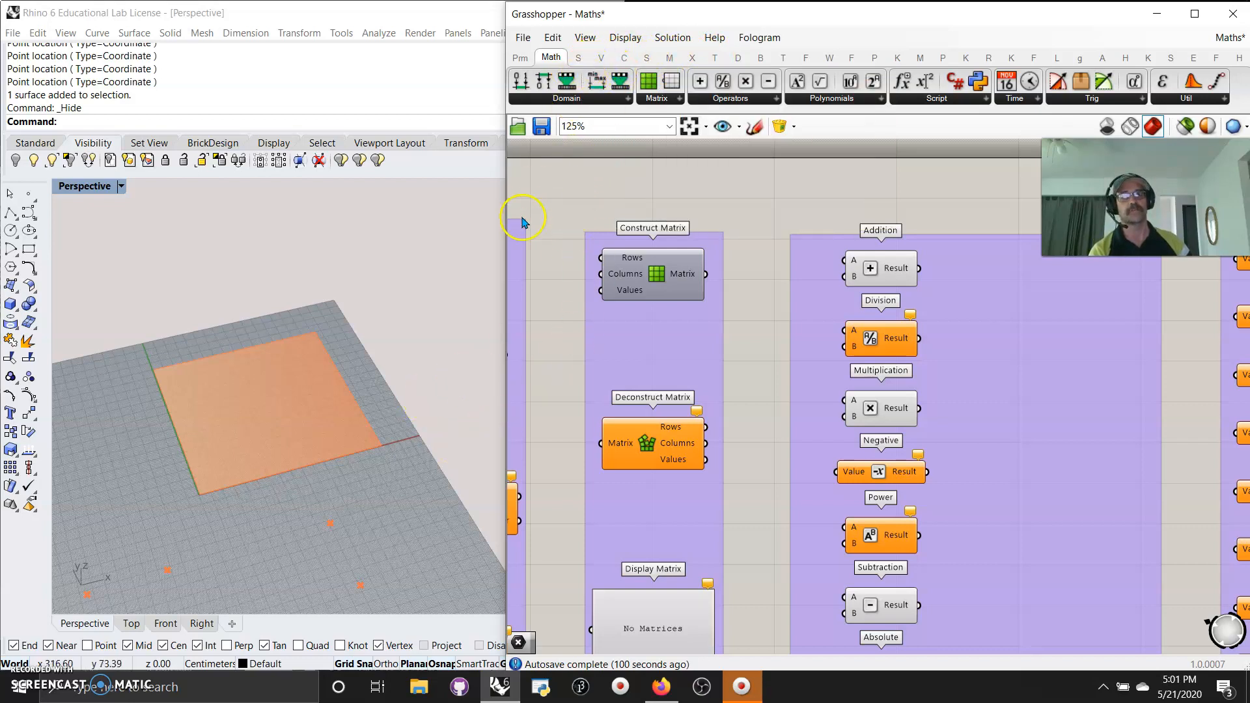
{"action": "right_click_drag", "start_coordinate": [1177, 518], "coordinate": [1094, 439]}
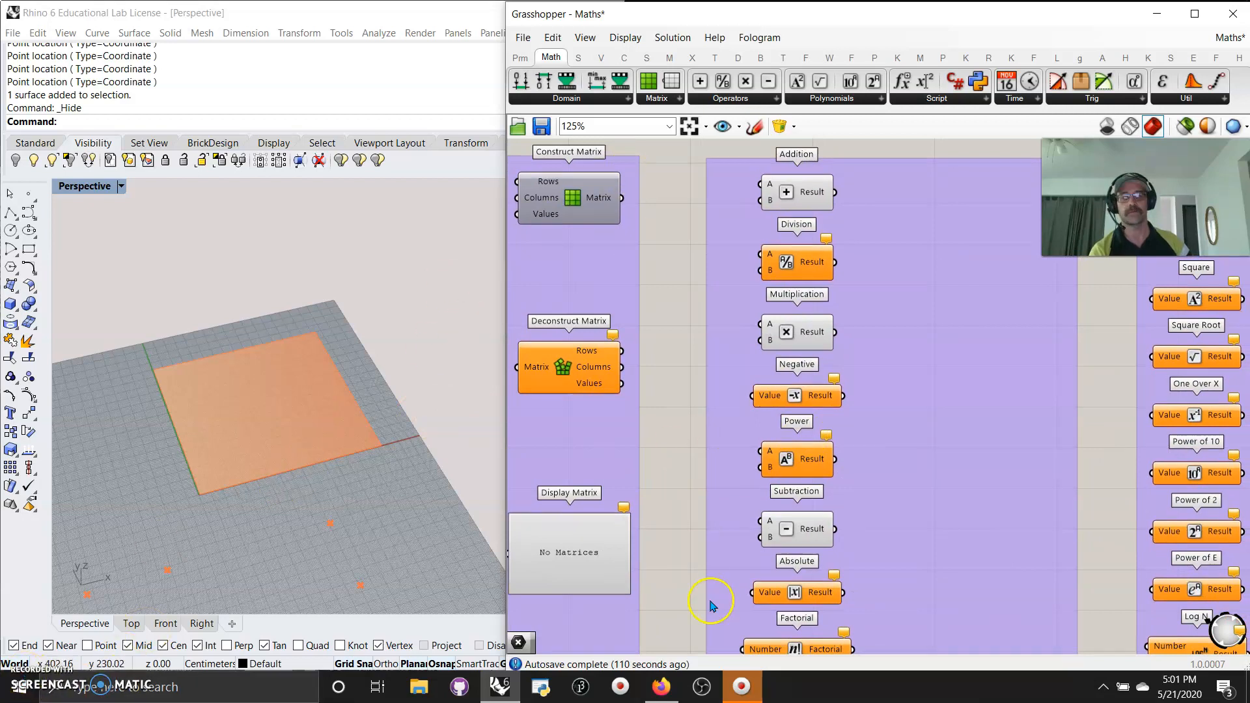
Minimise Grasshopper and Rhino, switch to the ArtStation portfolio in Firefox, and open the Whirlwind artwork of translucent blue forms
{"action": "left_click", "coordinate": [1153, 16]}
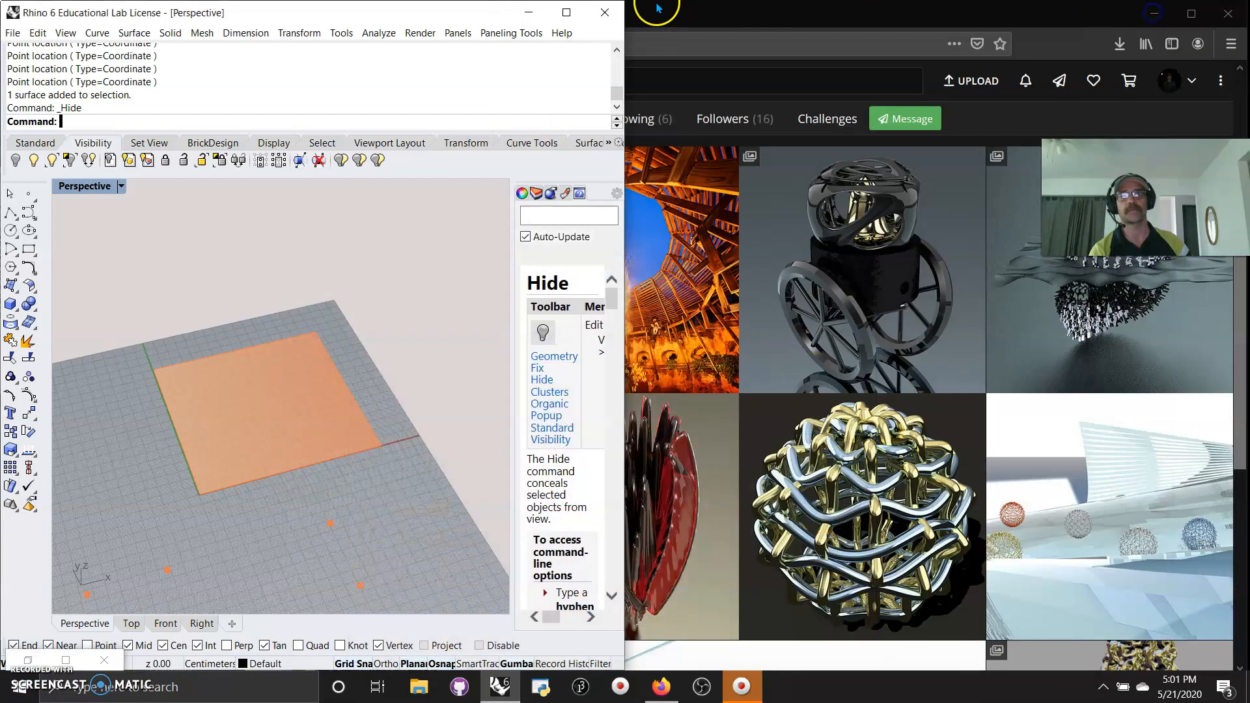
{"action": "left_click", "coordinate": [523, 11]}
{"action": "scroll", "coordinate": [564, 470], "scroll_direction": "down", "scroll_amount": 6}
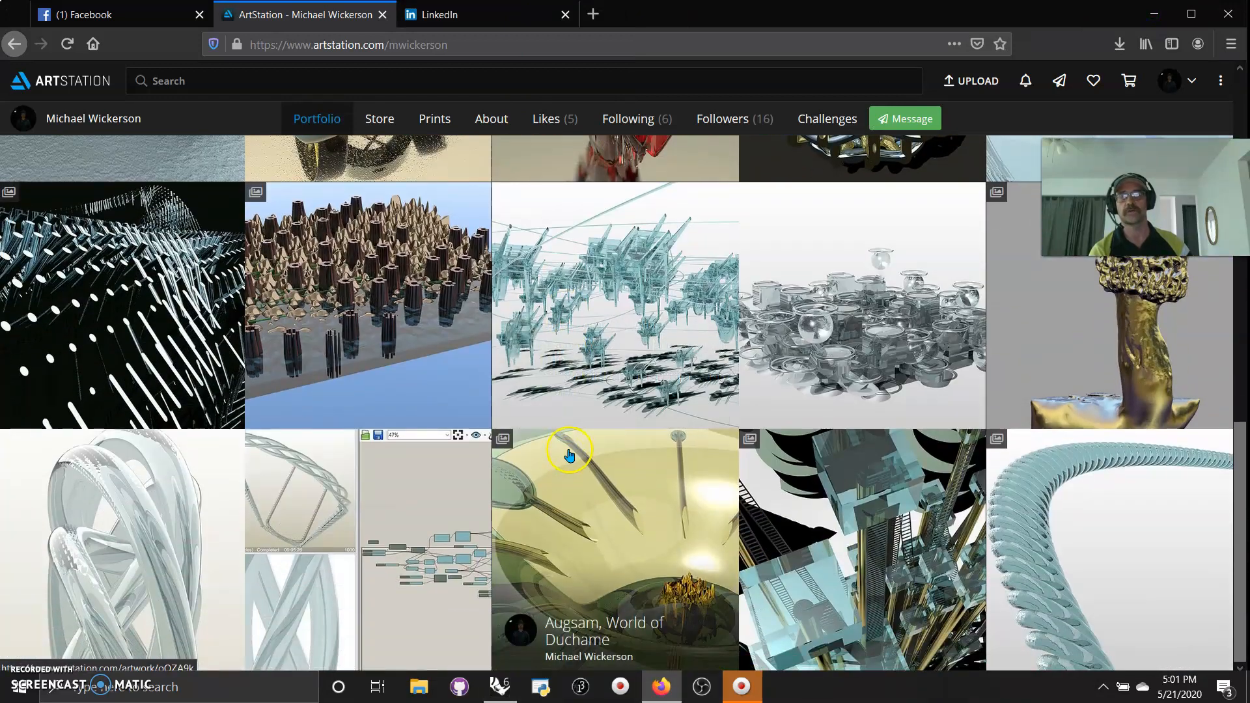
{"action": "scroll", "coordinate": [570, 454], "scroll_direction": "up", "scroll_amount": 2}
{"action": "left_click", "coordinate": [628, 404]}
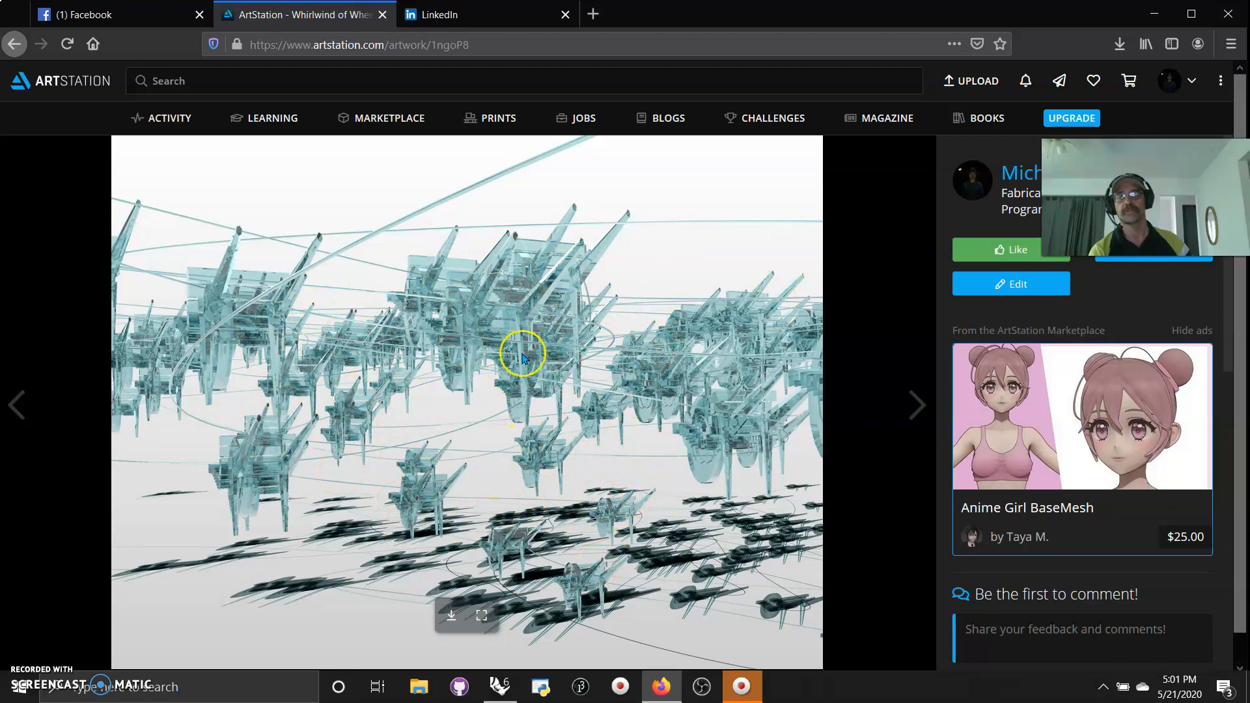
{"action": "right_click", "coordinate": [475, 442]}
{"action": "left_click", "coordinate": [397, 456]}
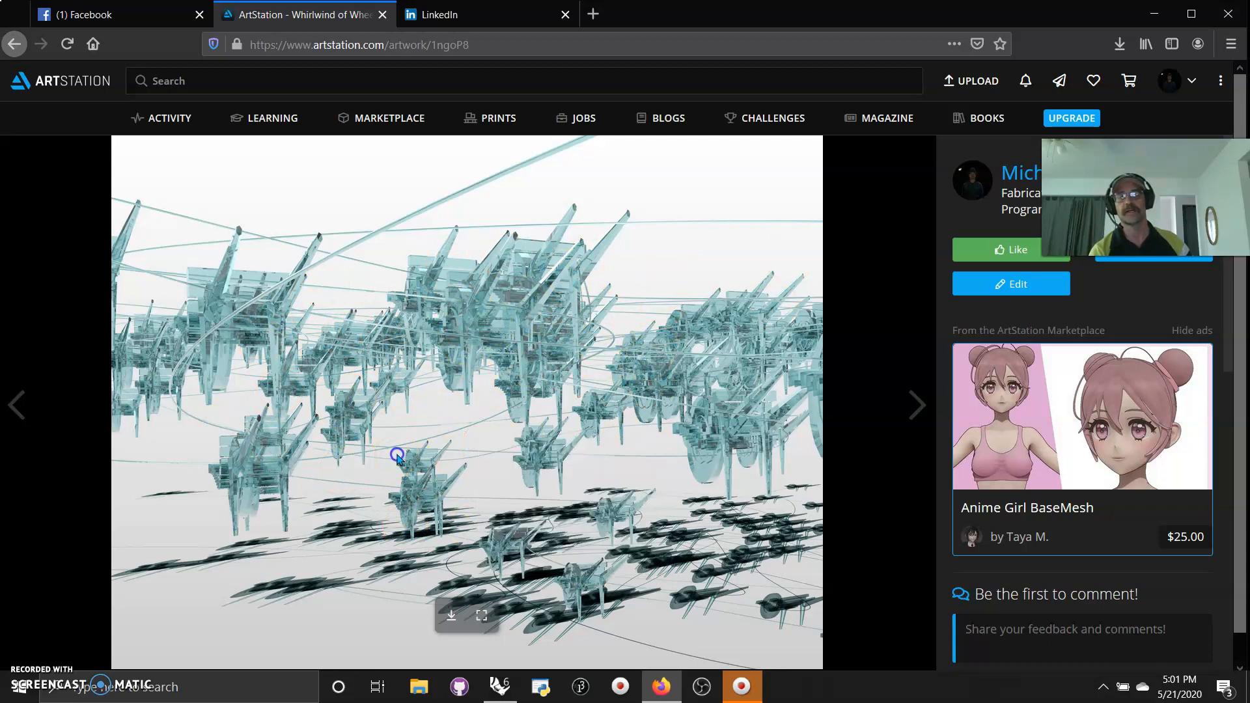